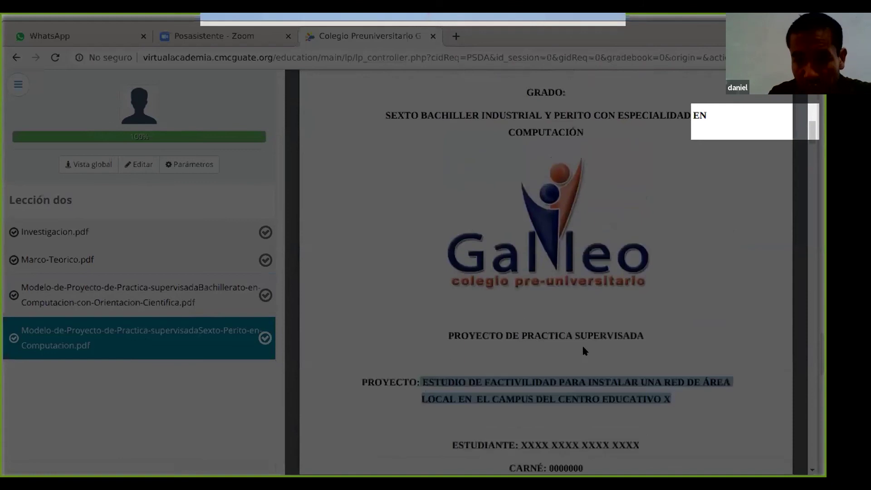
# - Read through the Introducción section of the sixth-year Perito en Computación project model PDF
pyautogui.scroll(-4, 584, 350)
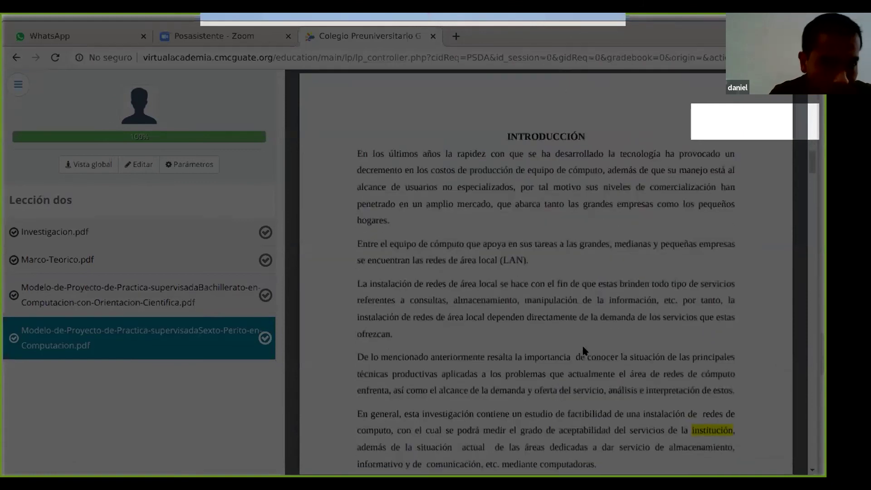
pyautogui.scroll(-1, 584, 350)
pyautogui.scroll(1, 582, 351)
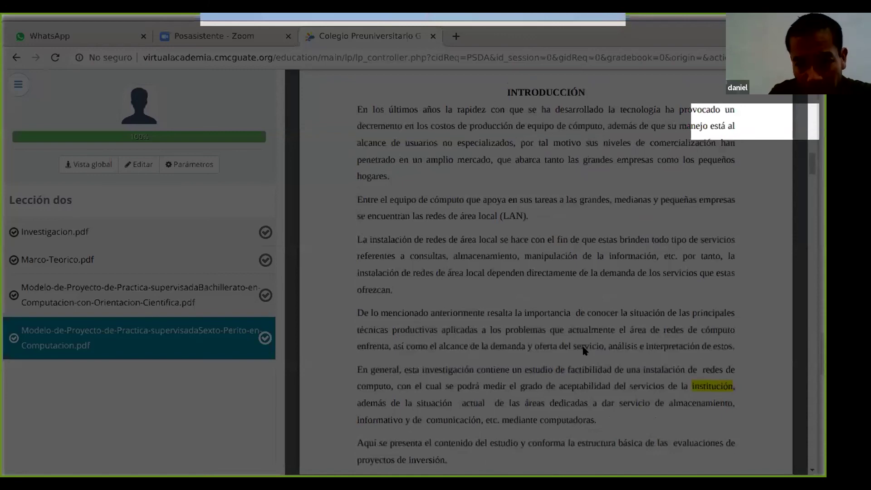
pyautogui.scroll(1, 584, 349)
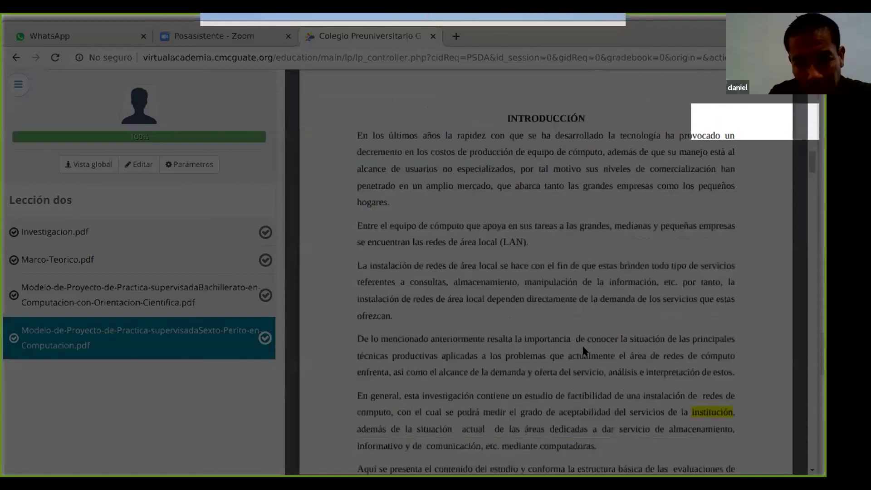
pyautogui.scroll(-2, 584, 350)
pyautogui.scroll(-5, 583, 347)
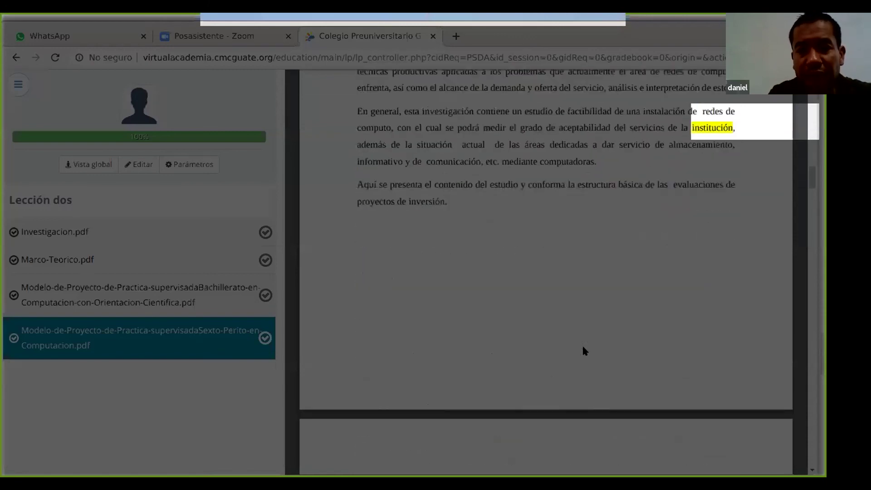
# - Examine the Antecedentes section, including the highlighted note and the additional example of project background
pyautogui.scroll(-7, 582, 344)
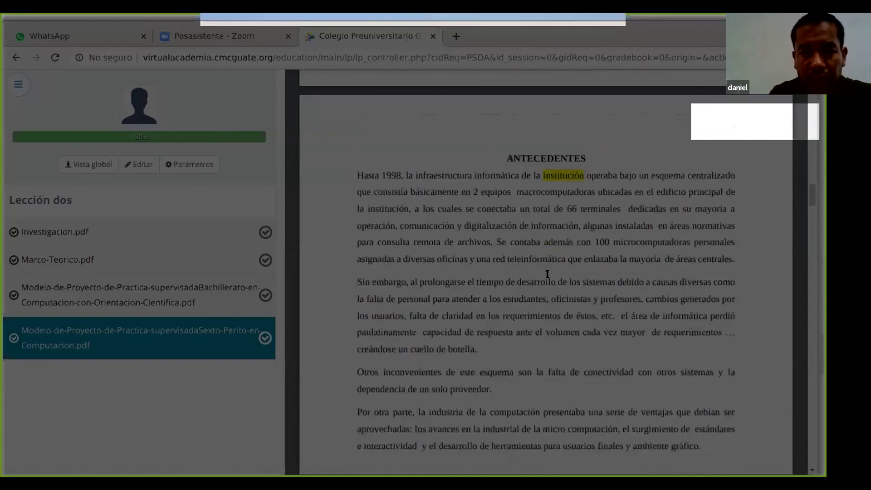
pyautogui.scroll(-2, 548, 274)
pyautogui.scroll(-4, 547, 273)
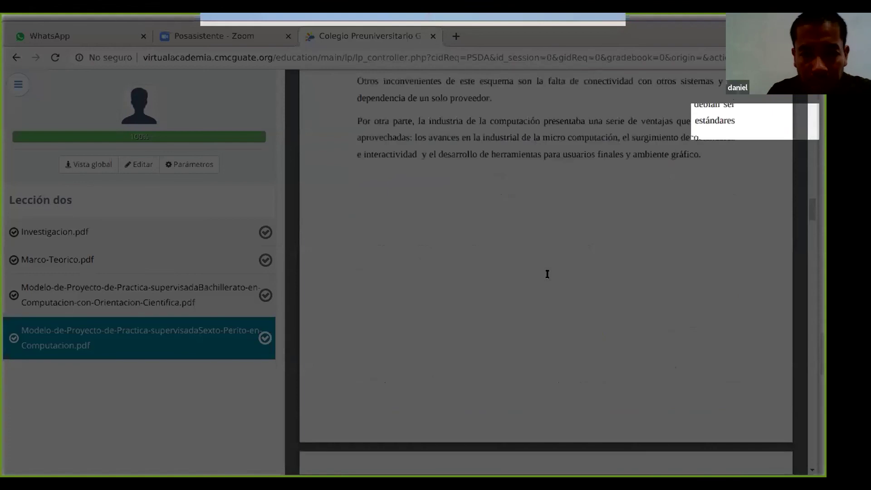
pyautogui.scroll(-6, 547, 274)
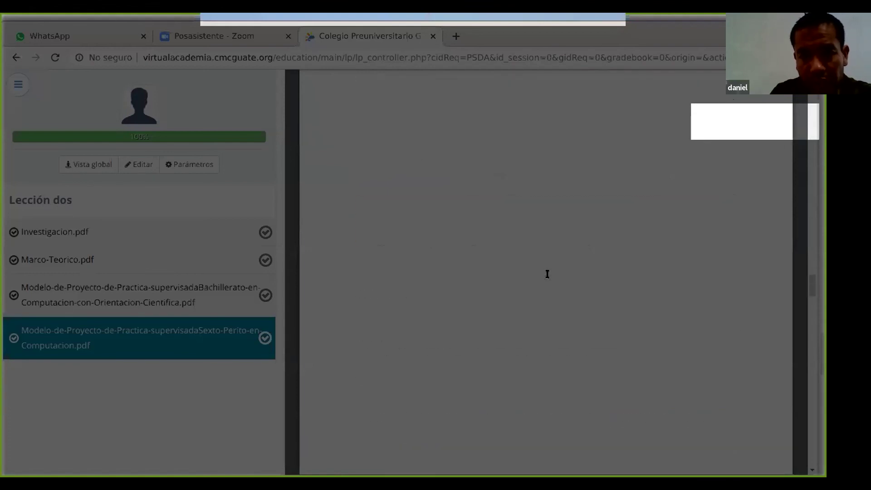
pyautogui.scroll(7, 547, 274)
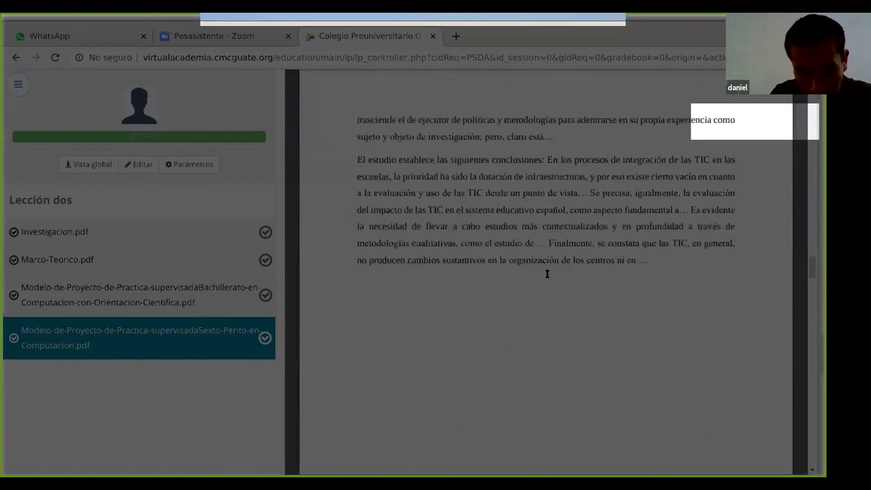
pyautogui.scroll(8, 547, 273)
pyautogui.scroll(-5, 548, 274)
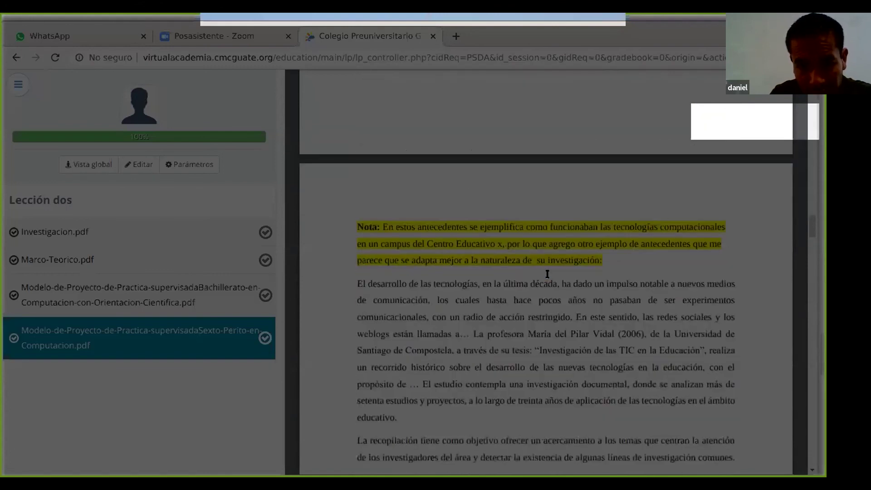
pyautogui.scroll(-4, 547, 274)
pyautogui.scroll(-13, 548, 274)
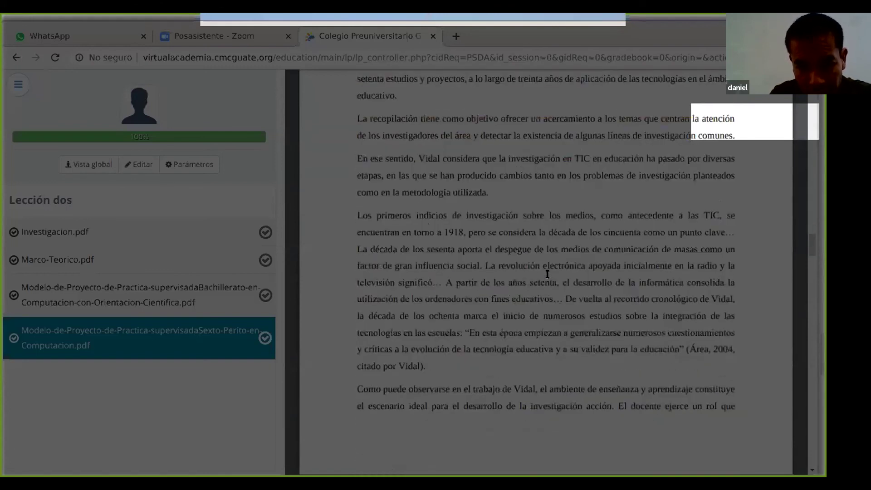
# - Review the Justificación section and the Objetivos page of the project model
pyautogui.scroll(-3, 548, 273)
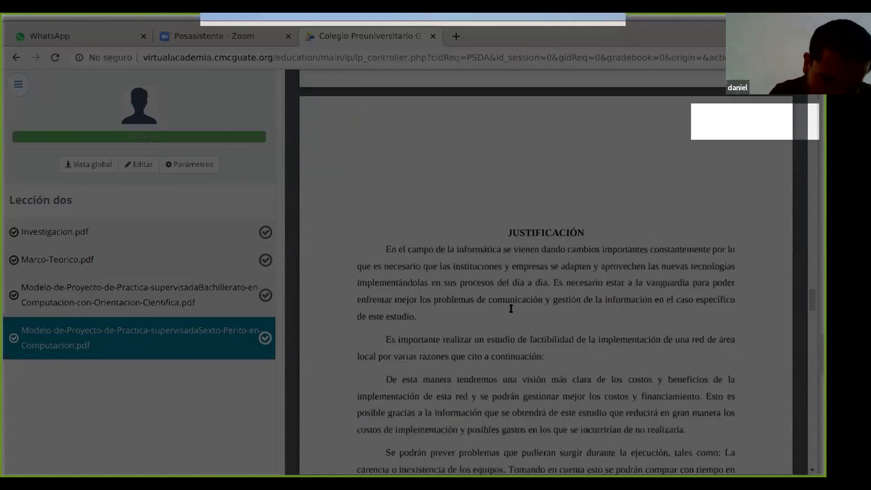
pyautogui.scroll(-2, 542, 300)
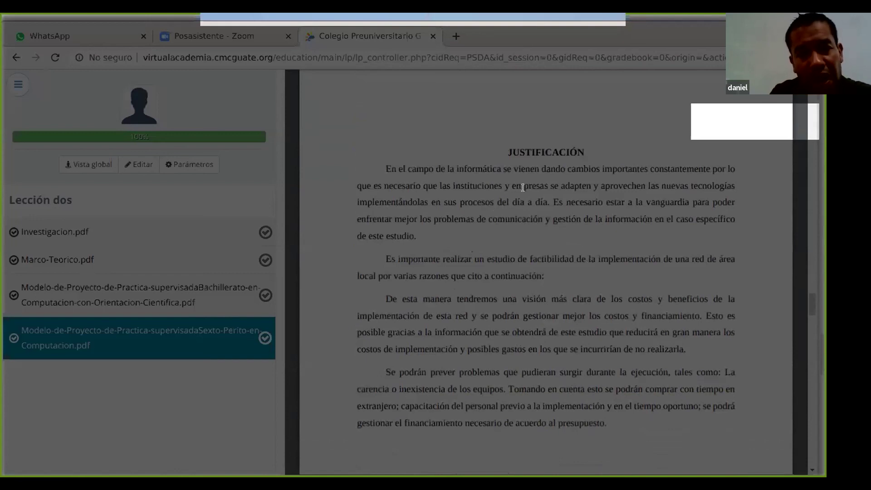
pyautogui.scroll(-1, 522, 187)
pyautogui.scroll(-10, 523, 187)
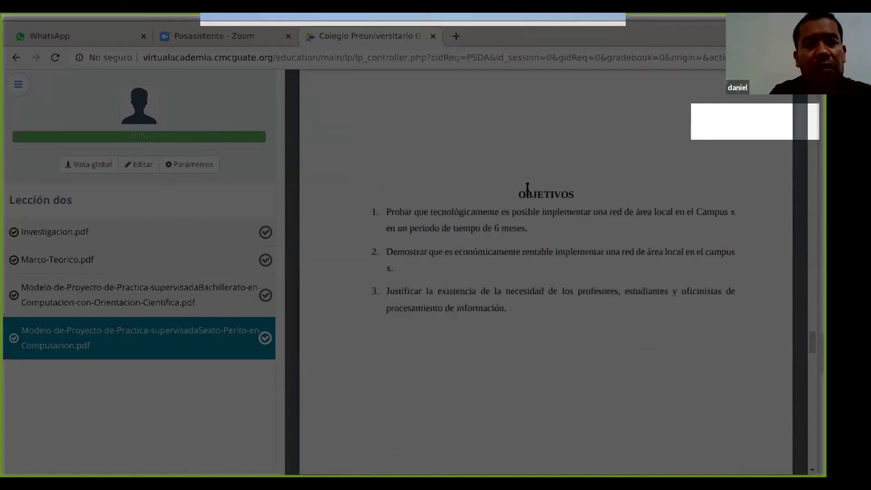
# - Review the Marco Teórico definitions and the Bibliografía/E-grafía page, highlighting the E-grafía part of its heading
pyautogui.scroll(-10, 527, 187)
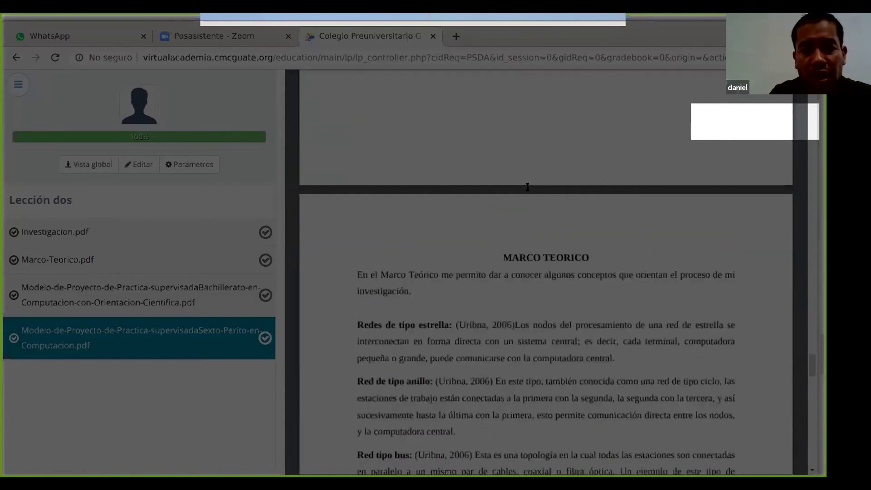
pyautogui.scroll(-3, 527, 186)
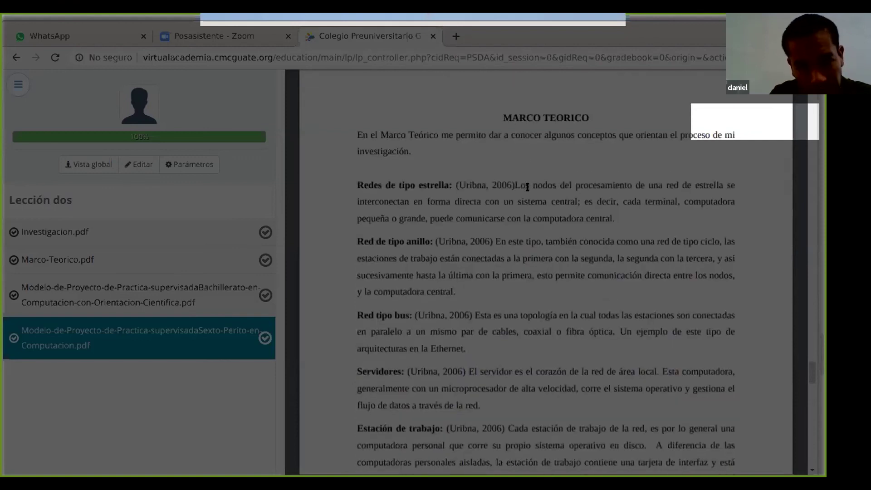
pyautogui.scroll(-3, 527, 186)
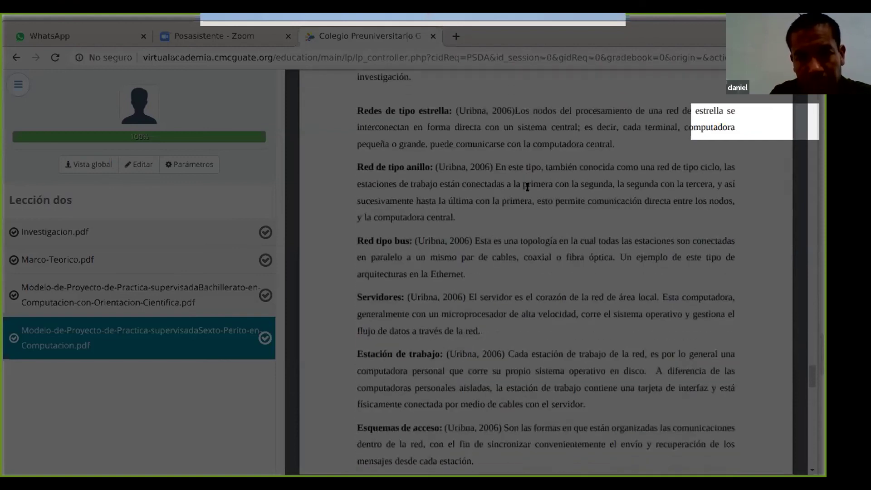
pyautogui.scroll(-15, 528, 188)
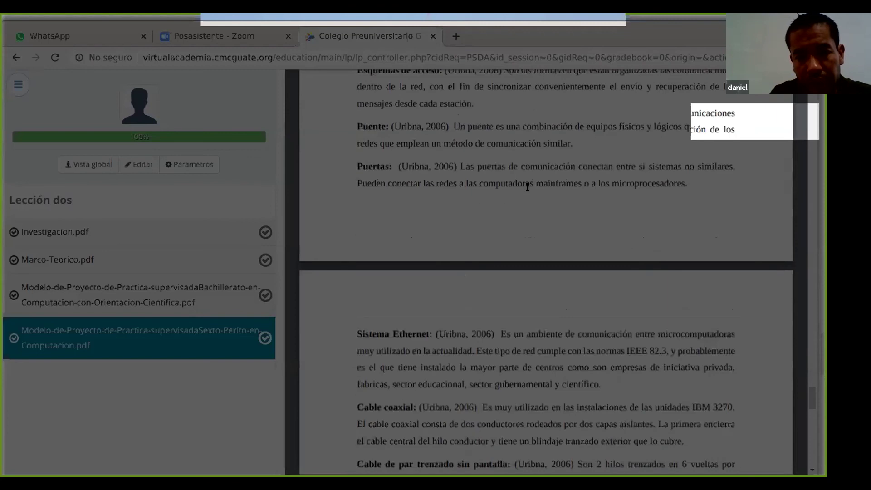
pyautogui.scroll(-15, 527, 187)
pyautogui.scroll(-1, 417, 254)
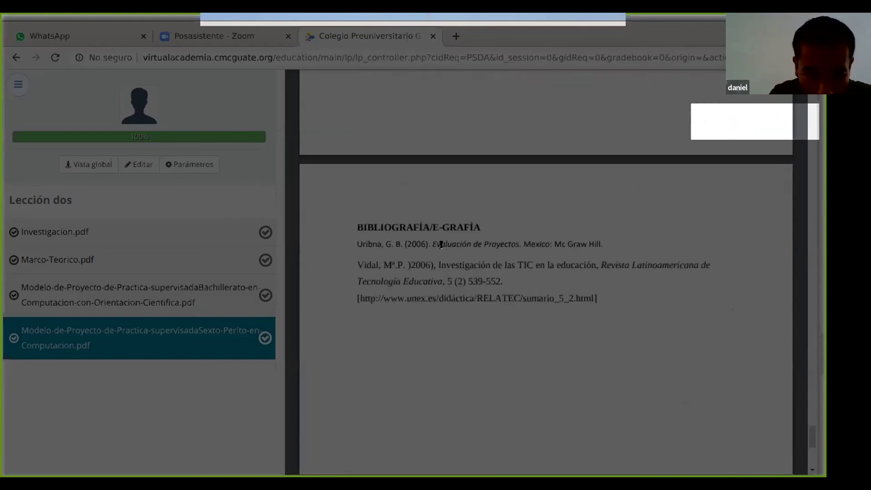
pyautogui.moveTo(425, 224); pyautogui.dragTo(480, 221)
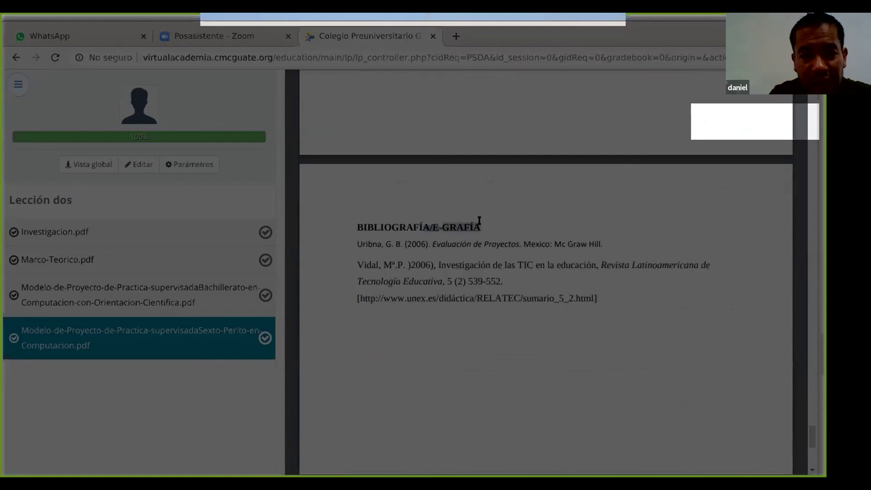
pyautogui.click(473, 255)
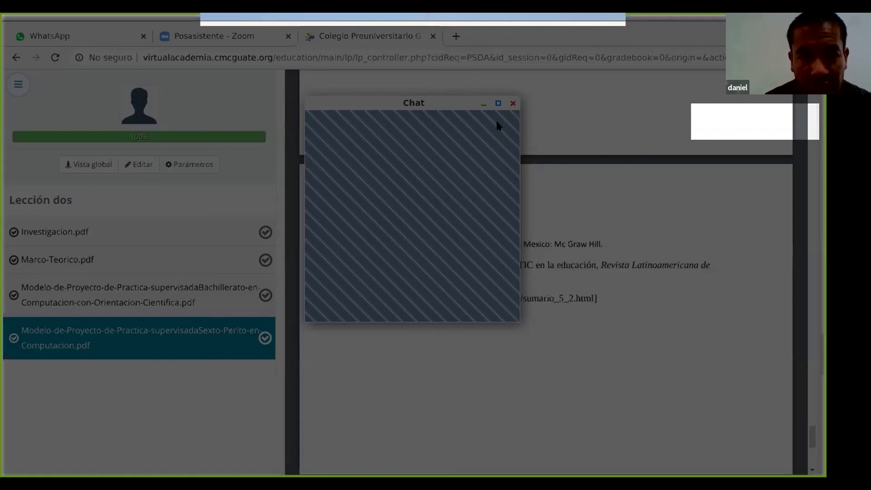
# - Close the meeting chat window, and view and close the meeting's participants list
pyautogui.click(512, 103)
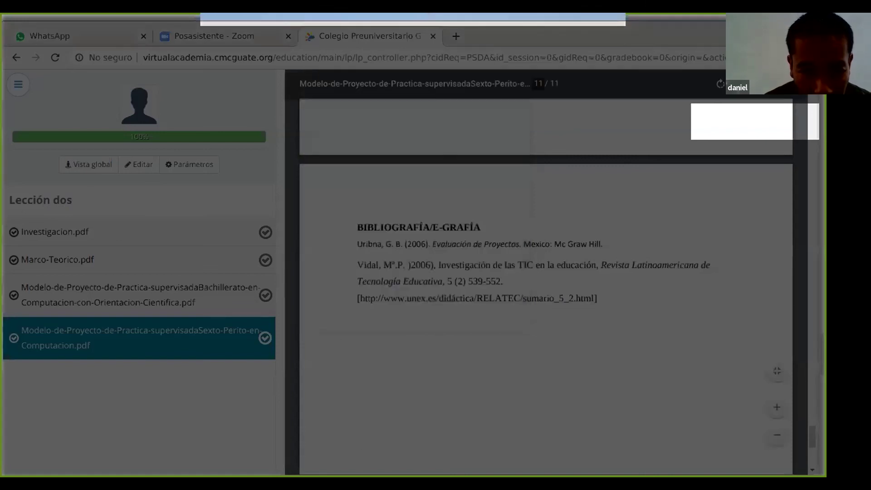
pyautogui.moveTo(453, 17)
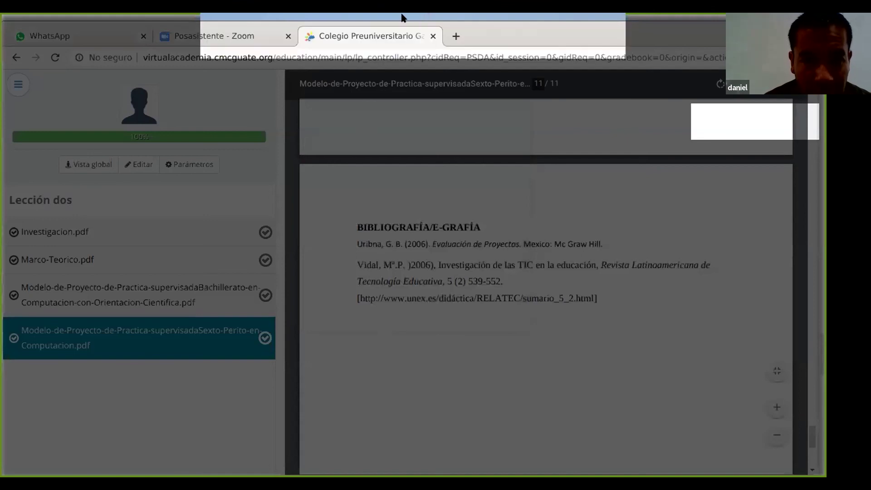
pyautogui.click(371, 45)
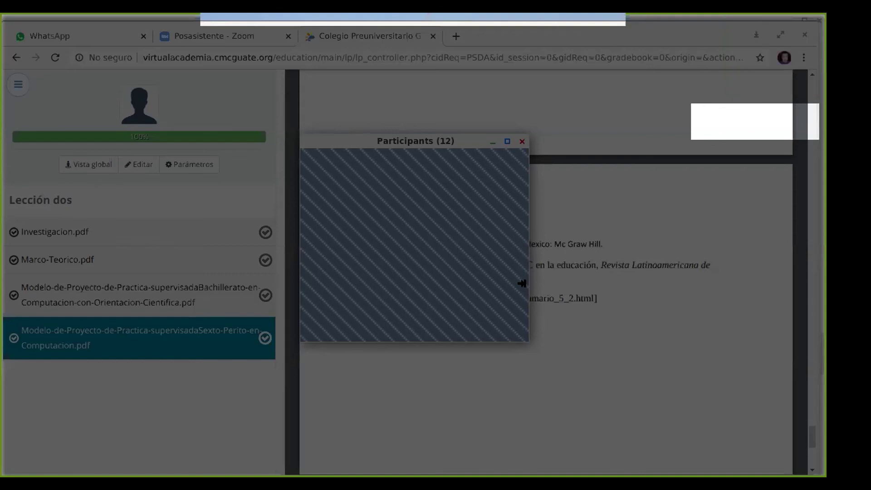
pyautogui.click(522, 142)
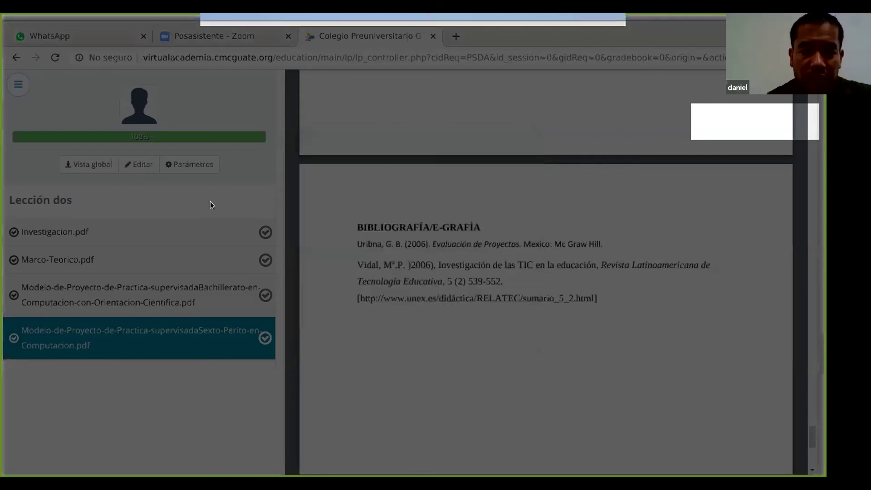
# - Leave the lesson for the Práctica supervisada course home page and switch it to the student view
pyautogui.click(16, 57)
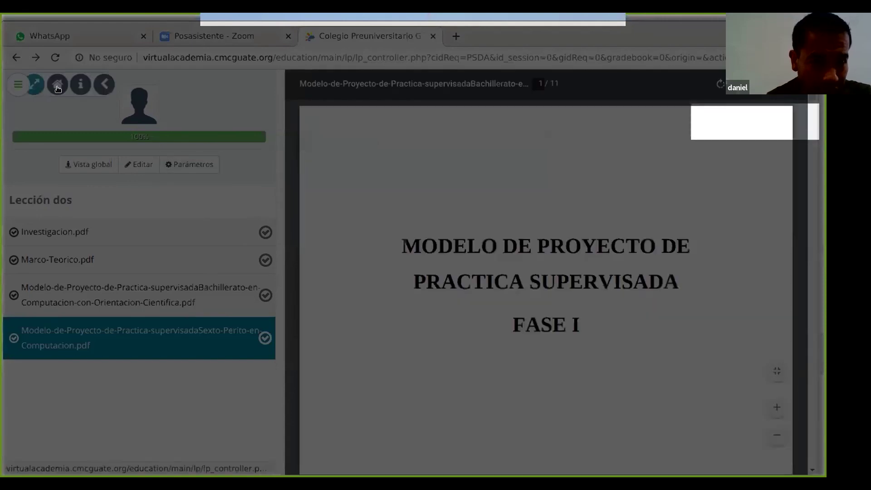
pyautogui.click(57, 89)
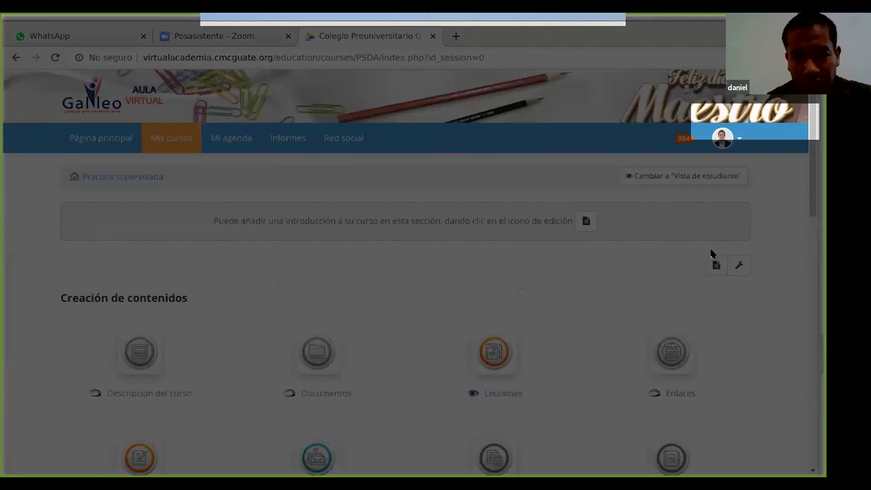
pyautogui.click(671, 175)
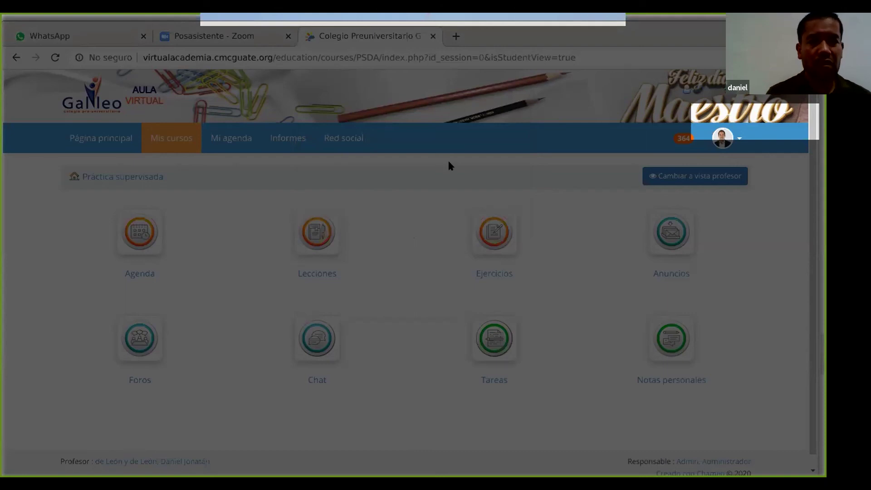
# - Stop sharing the course page in the Zoom meeting
pyautogui.moveTo(480, 40)
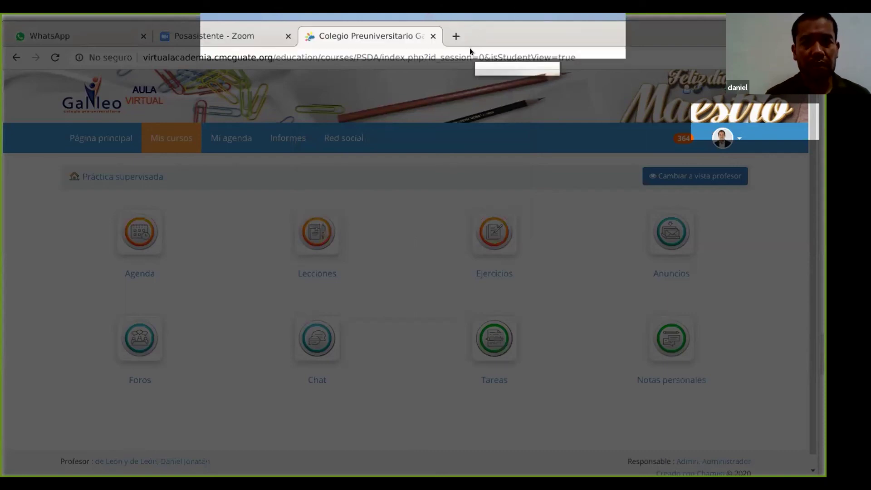
pyautogui.click(470, 47)
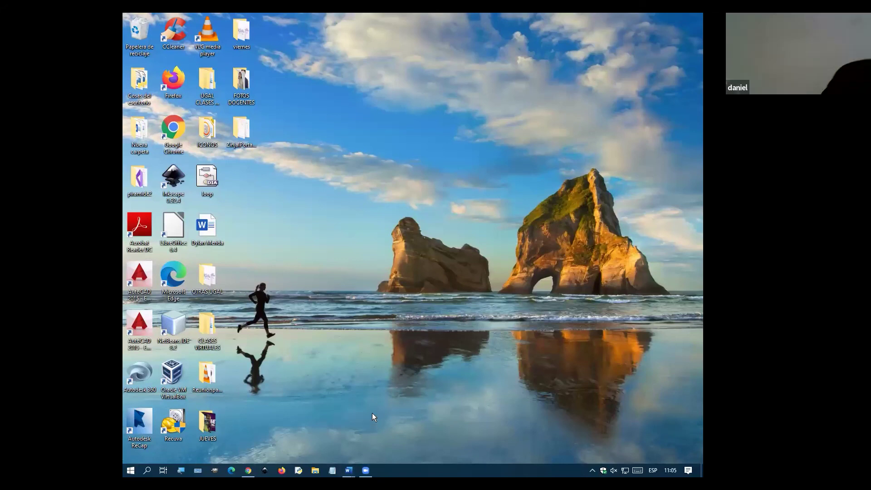
# - Switch to Word and look over the Power Point and Electrostática paragraphs in Documento2
pyautogui.moveTo(349, 471)
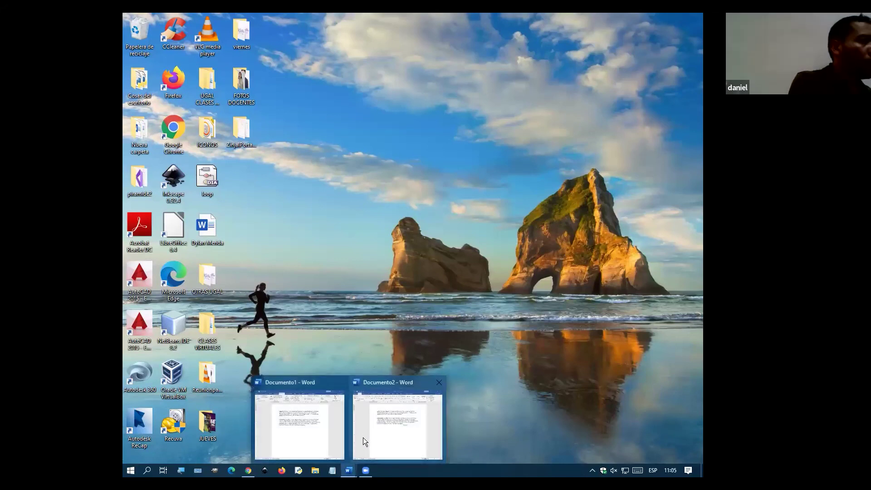
pyautogui.click(364, 432)
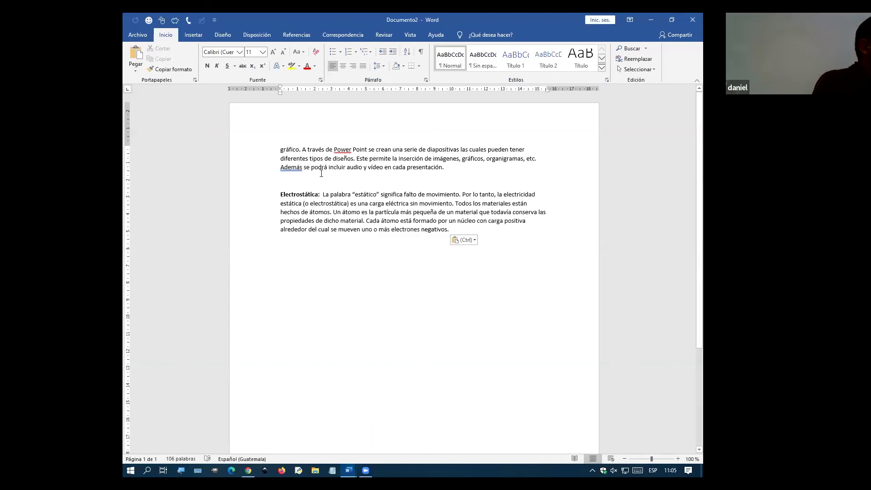
pyautogui.scroll(-1, 309, 168)
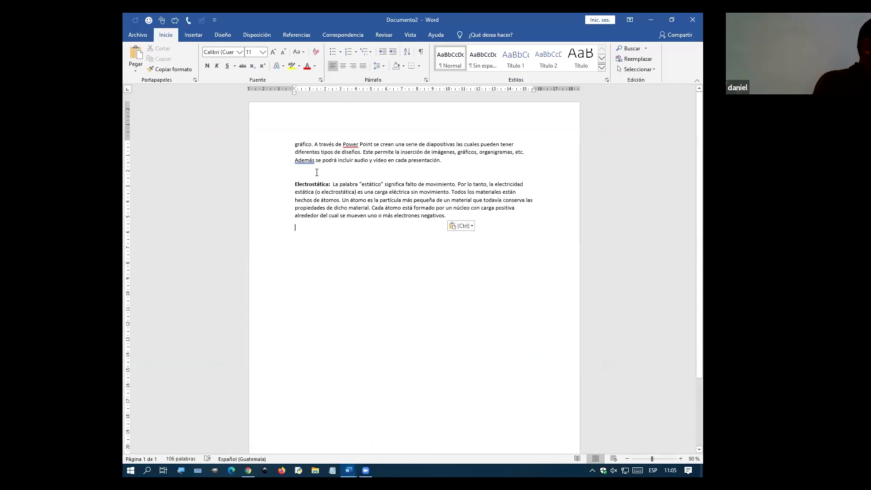
pyautogui.press('ctrl')
pyautogui.press('ctrl')
# - Switch to Documento1 and copy the complete Power Point definition paragraph
pyautogui.hotkey('alt', 'Tab')
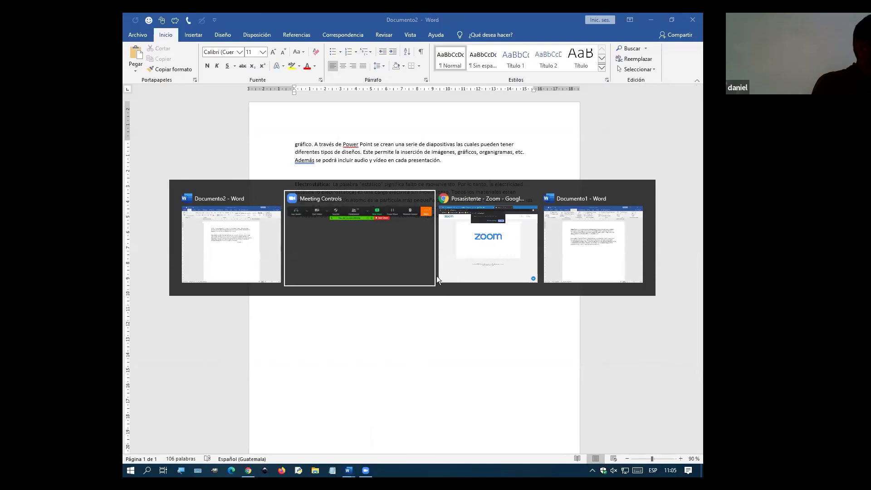
pyautogui.press('Escape')
pyautogui.hotkey('alt', 'Tab')
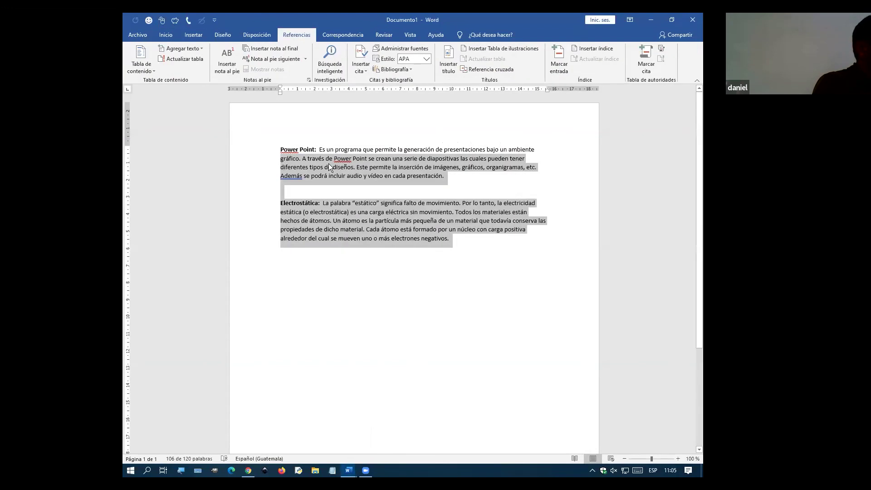
pyautogui.click(436, 177)
pyautogui.moveTo(431, 177); pyautogui.dragTo(280, 149)
pyautogui.hotkey('ctrl', 'c')
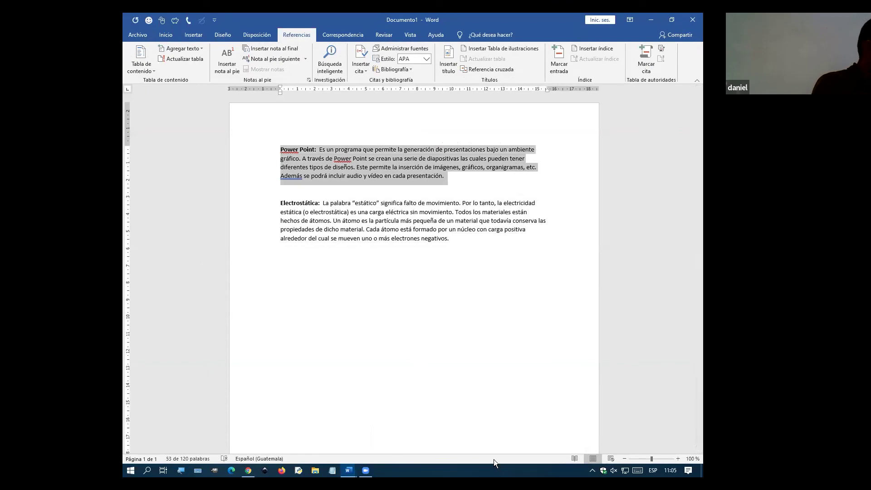
# - Switch to Documento2 and replace its incomplete Power Point paragraph with the copied full definition
pyautogui.hotkey('alt', 'Tab')
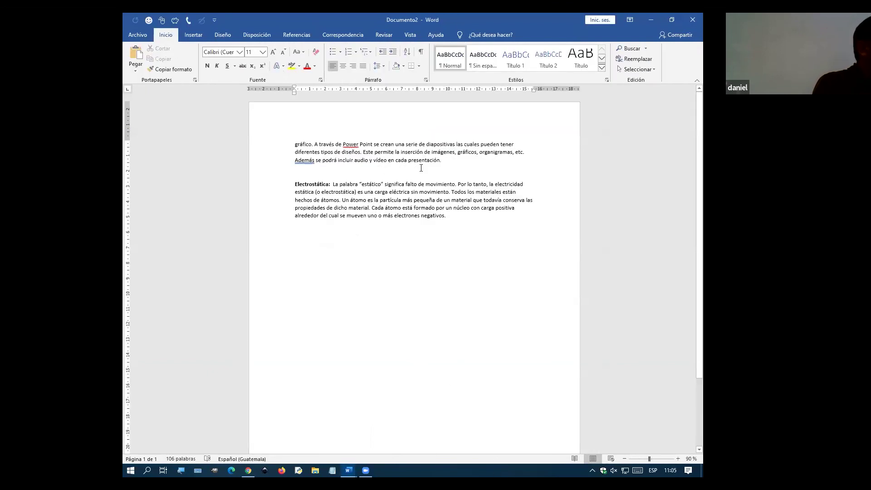
pyautogui.moveTo(448, 163); pyautogui.dragTo(291, 144)
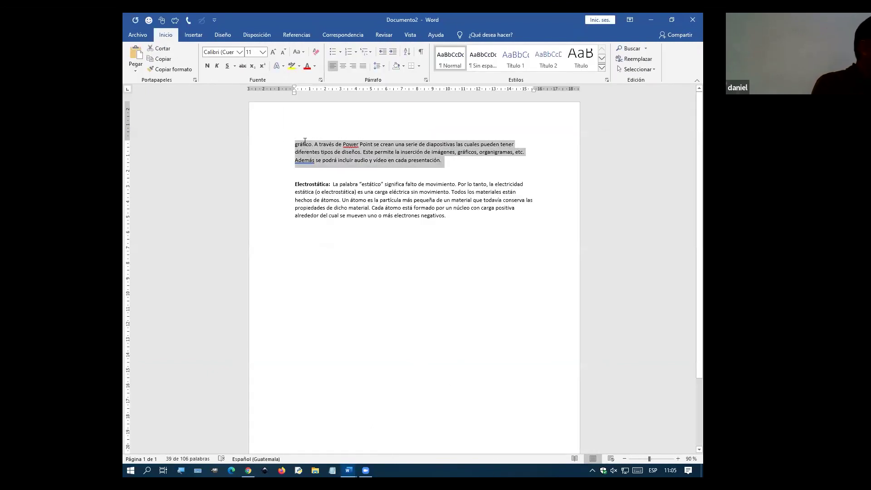
pyautogui.hotkey('ctrl', 'v')
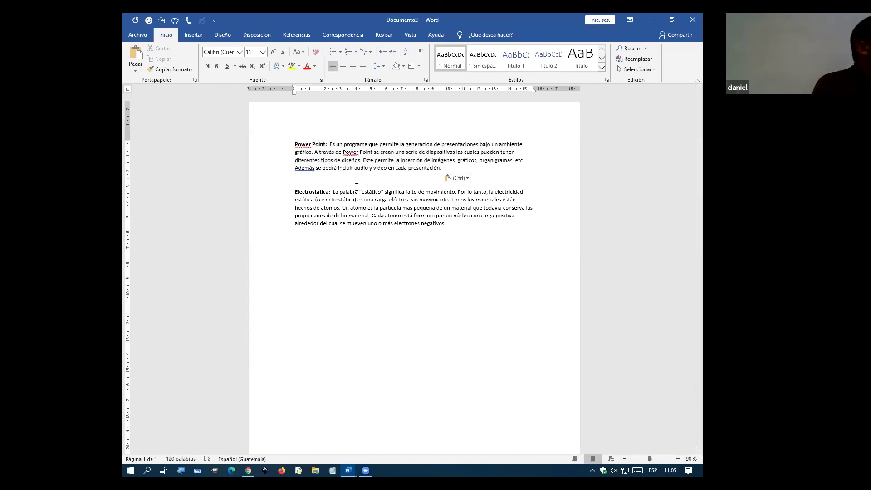
pyautogui.click(452, 225)
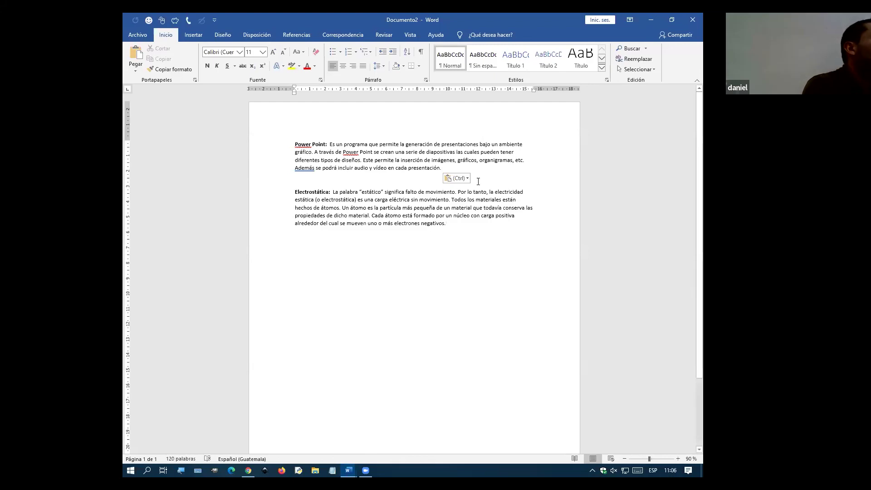
pyautogui.click(444, 167)
pyautogui.moveTo(449, 167); pyautogui.dragTo(295, 144)
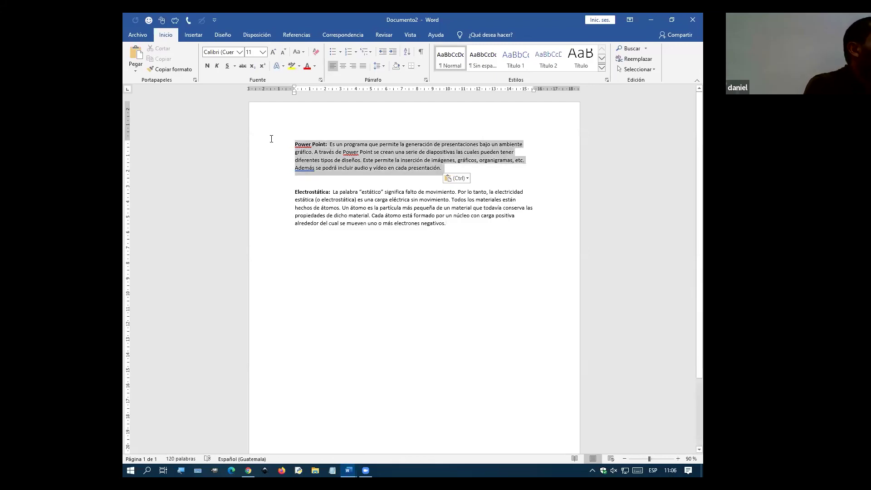
pyautogui.click(344, 143)
pyautogui.click(366, 162)
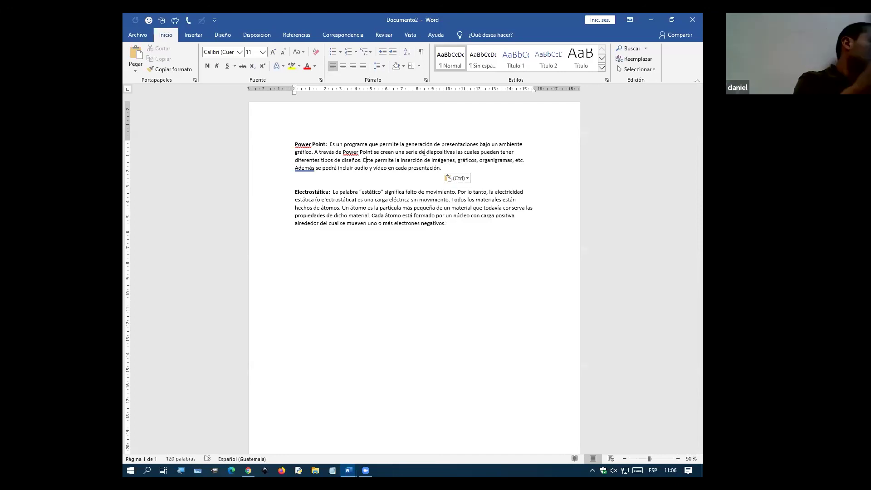
# - Start a new source for an APA citation placed right after the "Power Point:" heading
pyautogui.click(328, 144)
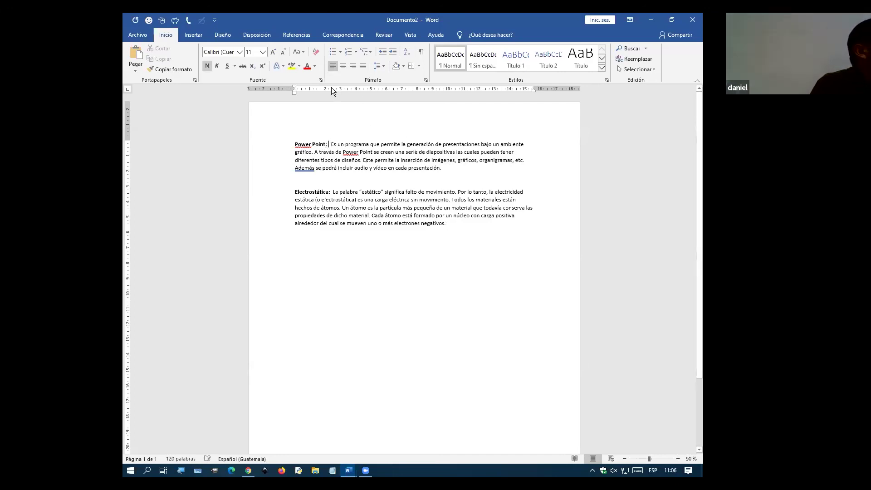
pyautogui.click(298, 36)
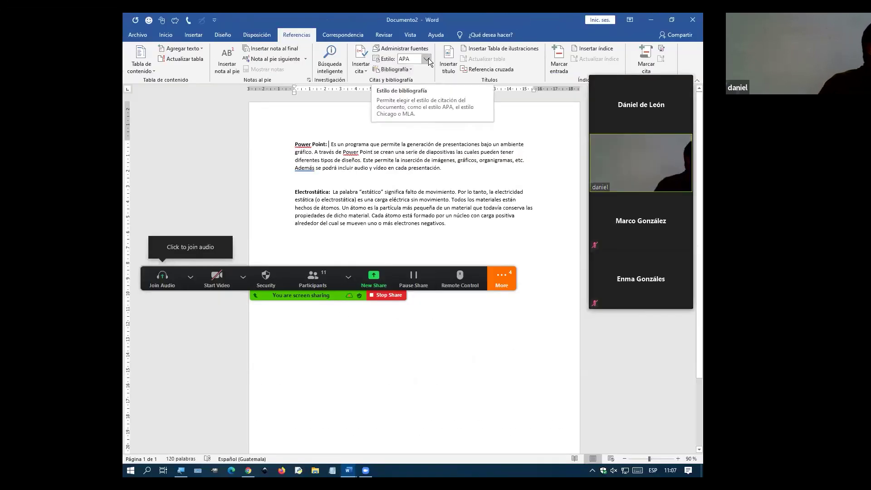
pyautogui.click(427, 59)
pyautogui.click(427, 59)
pyautogui.click(427, 60)
pyautogui.click(427, 60)
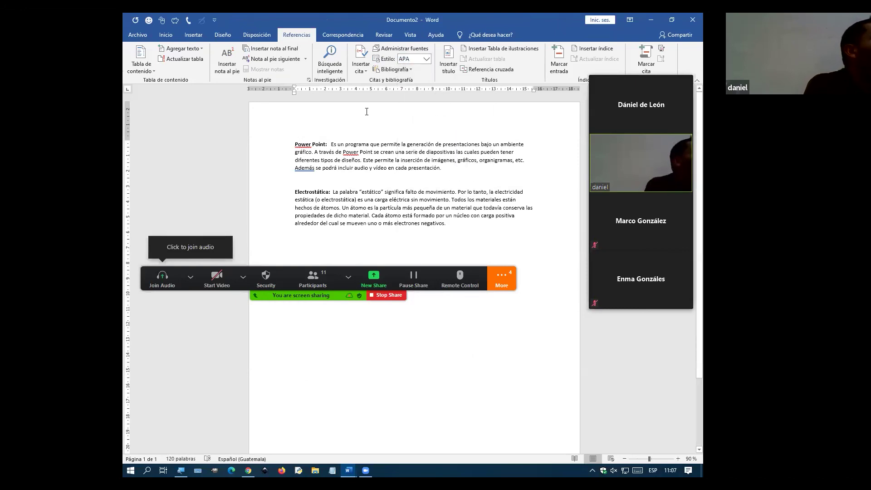
pyautogui.click(364, 69)
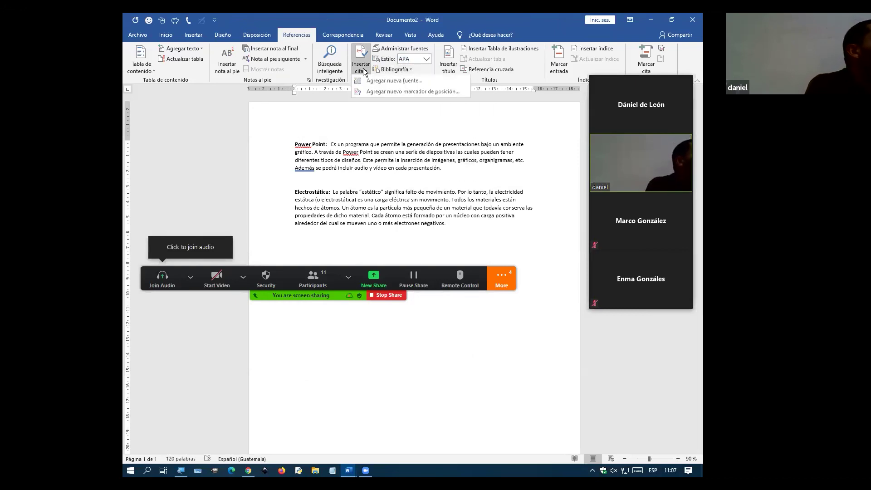
pyautogui.click(387, 80)
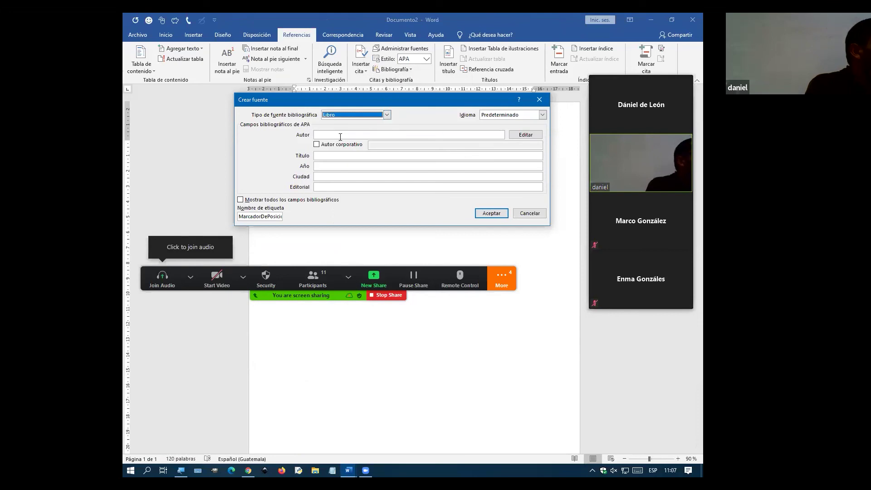
# - Enter the author's full name for the new book source
pyautogui.click(341, 135)
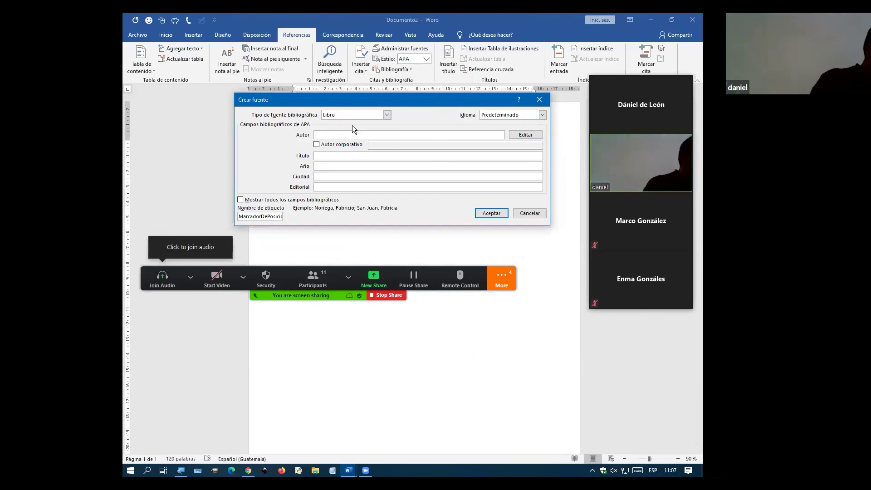
pyautogui.write('Rosalina L+')
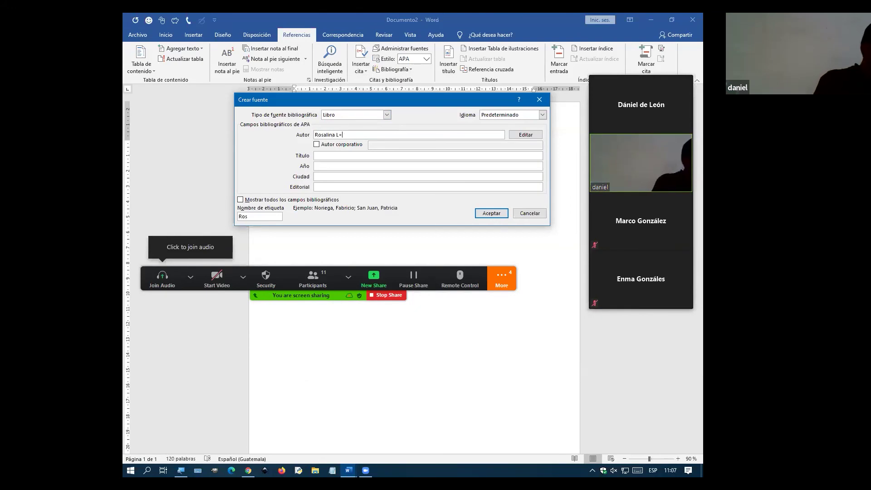
pyautogui.press('BackSpace')
pyautogui.write('ópez df')
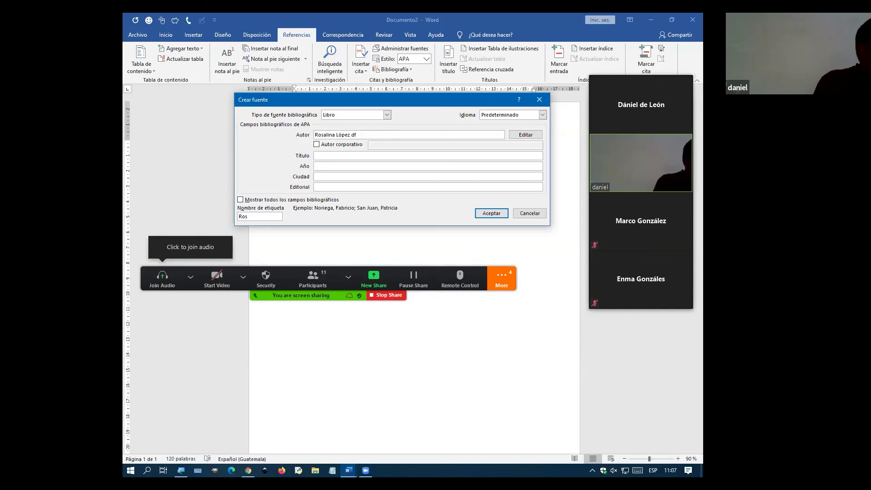
pyautogui.press('BackSpace')
pyautogui.write('e Aldana')
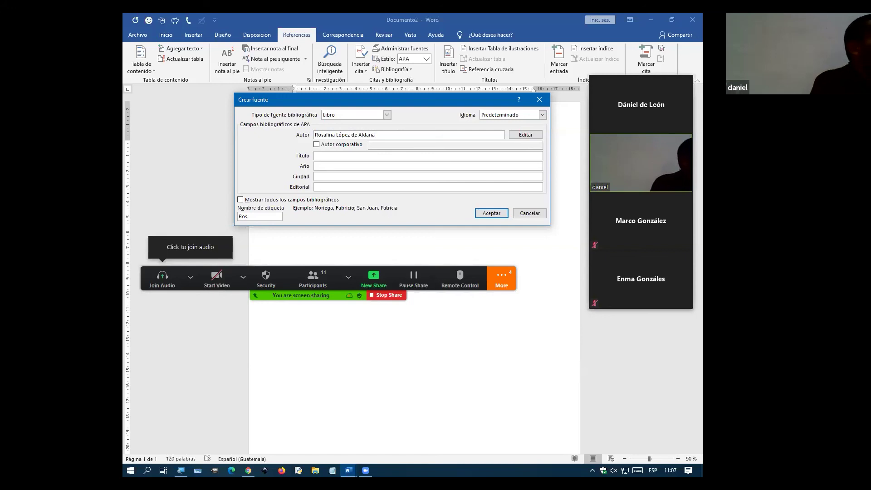
# - Set the source's title to "Paquetes de Software II" and its year to 2011
pyautogui.click(342, 154)
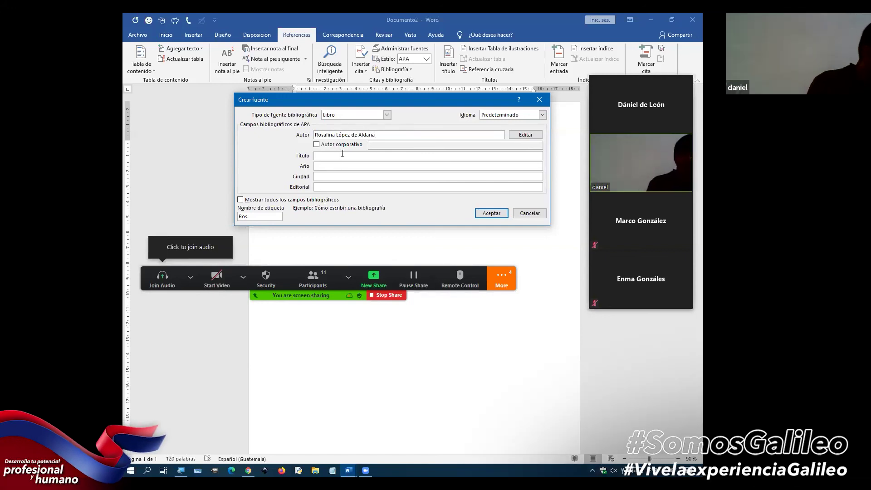
pyautogui.write('Paquet')
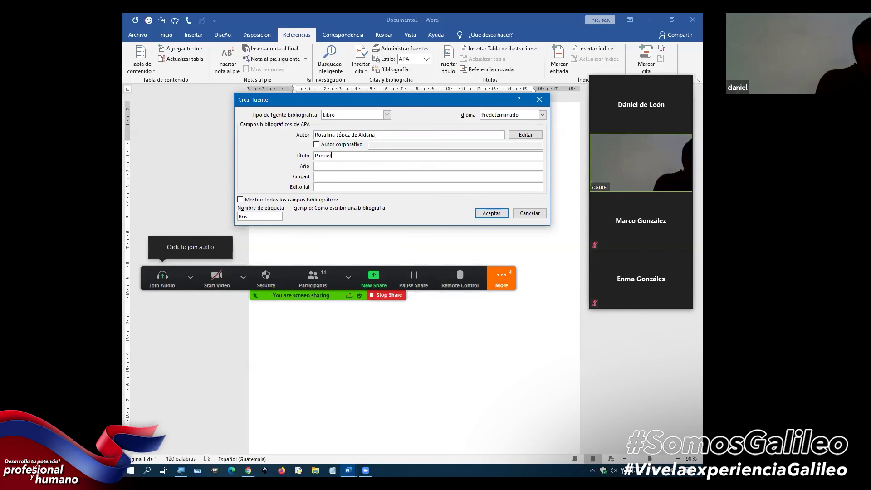
pyautogui.write('es de Software II')
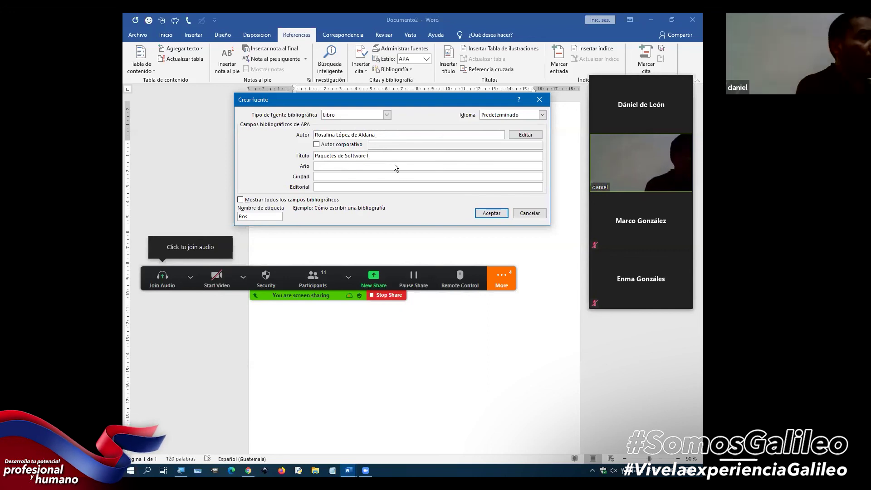
pyautogui.click(380, 165)
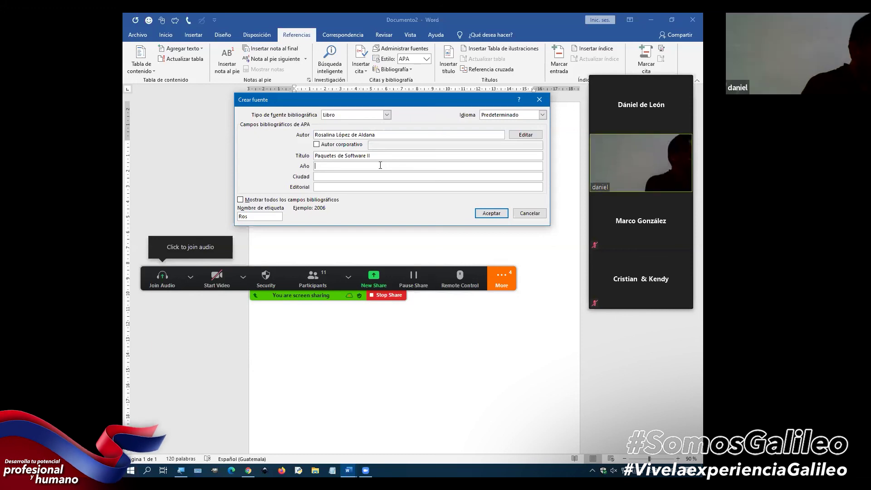
pyautogui.write('2011')
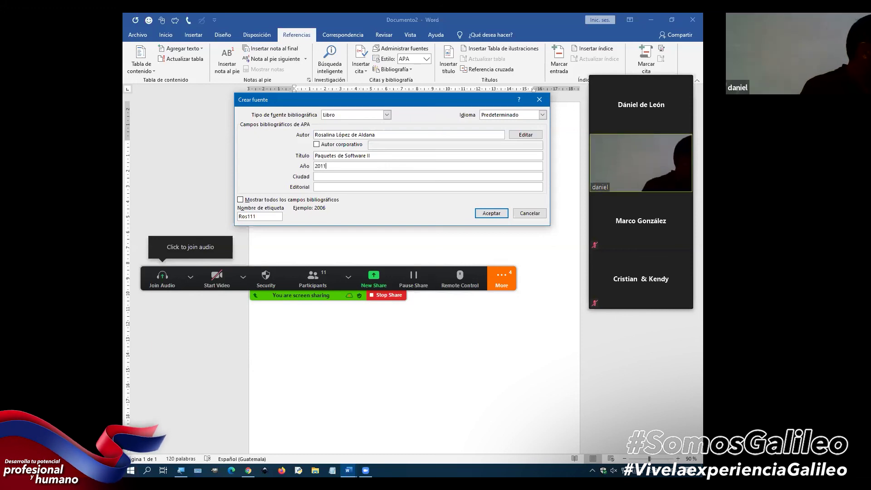
# - Set the source's city to Guatemala and its publisher to Universidad Galileo, and insert the citation
pyautogui.click(349, 177)
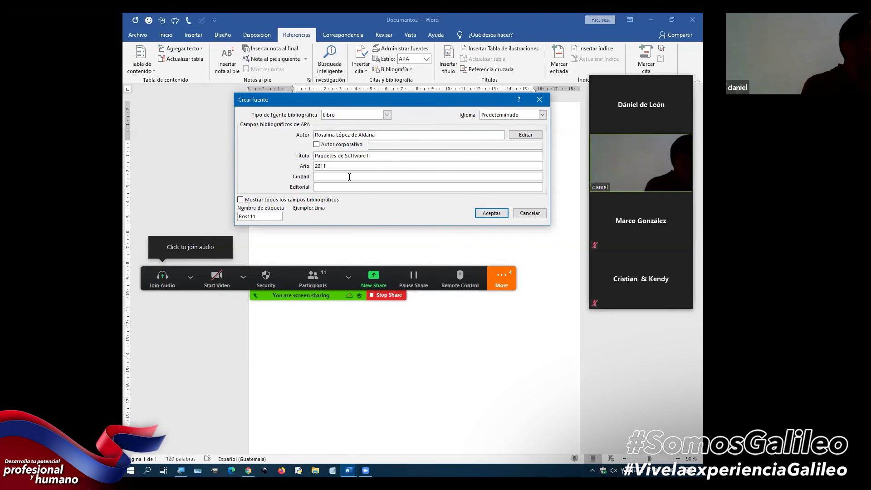
pyautogui.write('Guatemlala')
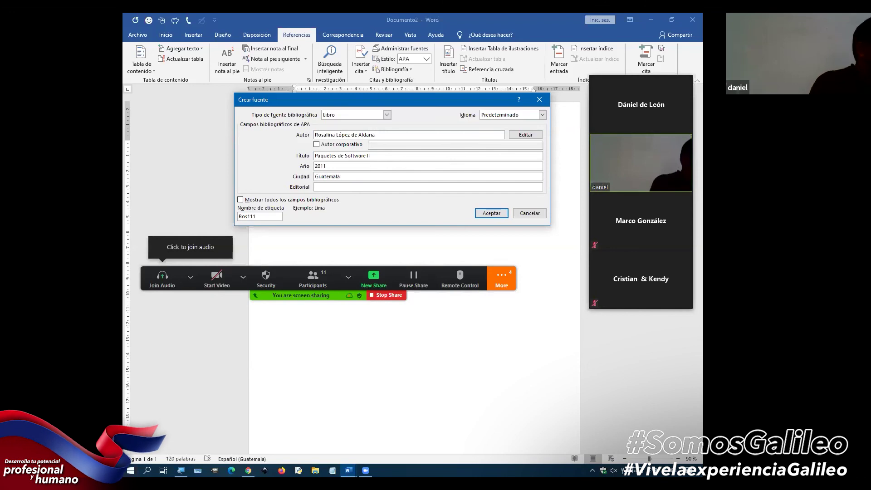
pyautogui.click(342, 187)
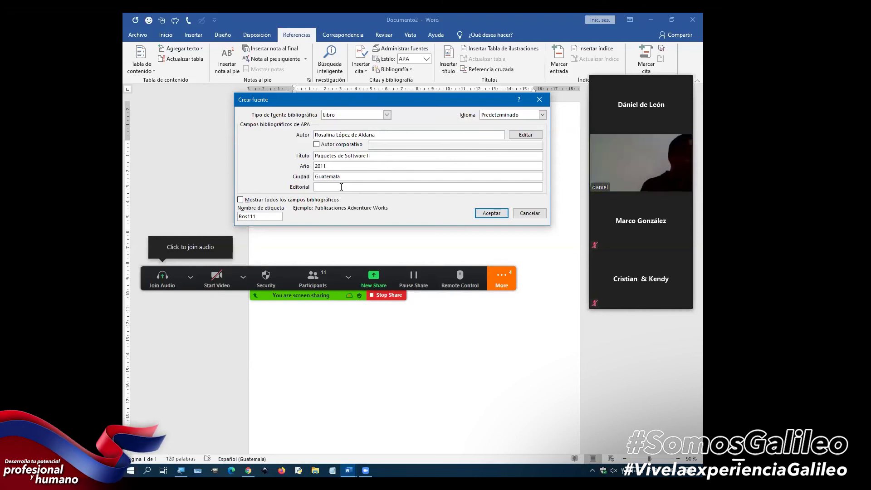
pyautogui.write('Universidad Galileo')
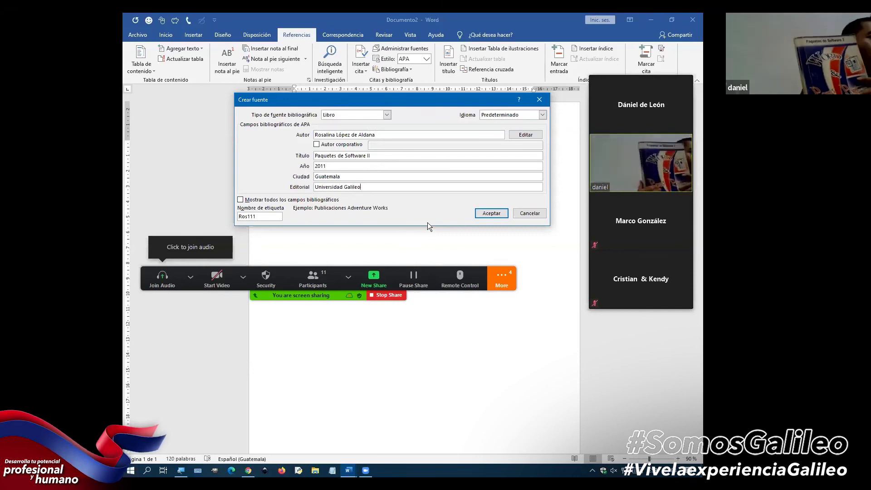
pyautogui.click(496, 215)
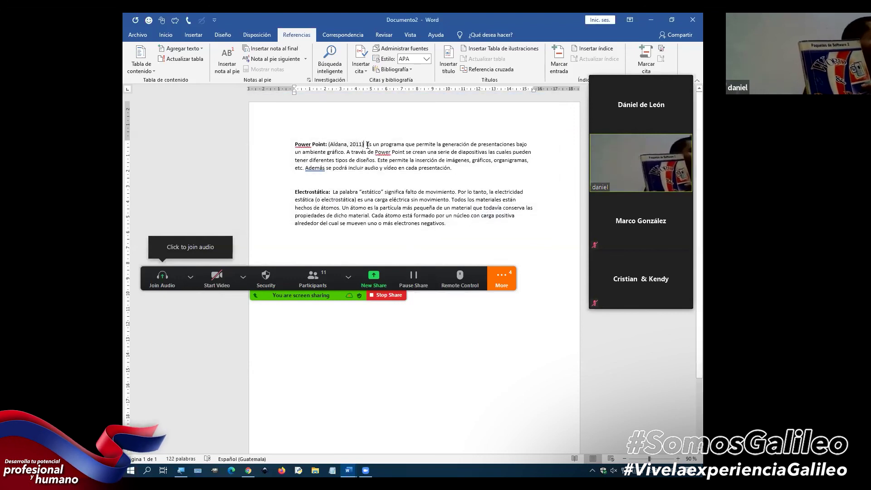
# - Examine the inserted citation and the Power Point definition text it refers to
pyautogui.moveTo(362, 142); pyautogui.dragTo(330, 139)
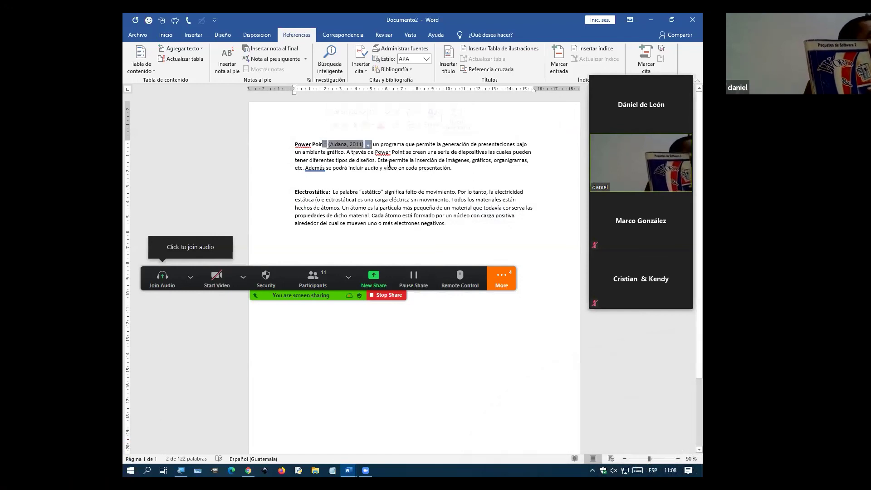
pyautogui.moveTo(363, 145); pyautogui.dragTo(454, 169)
pyautogui.click(364, 145)
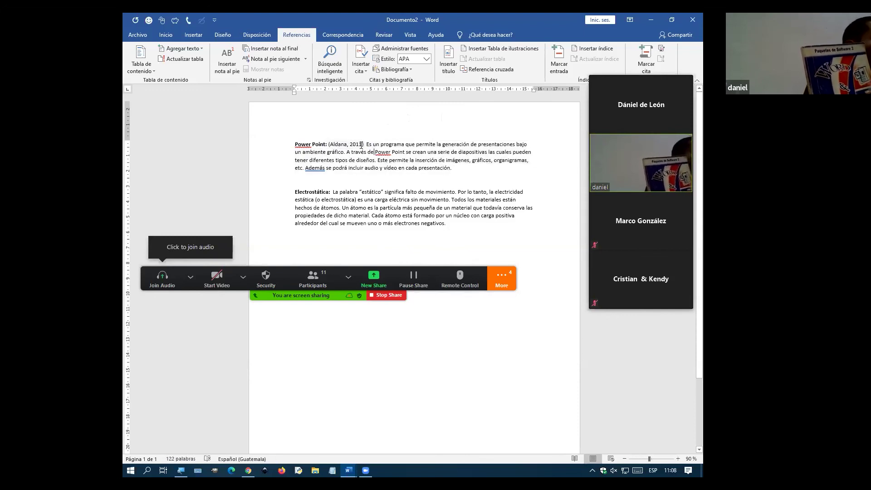
pyautogui.click(340, 142)
pyautogui.doubleClick(337, 142)
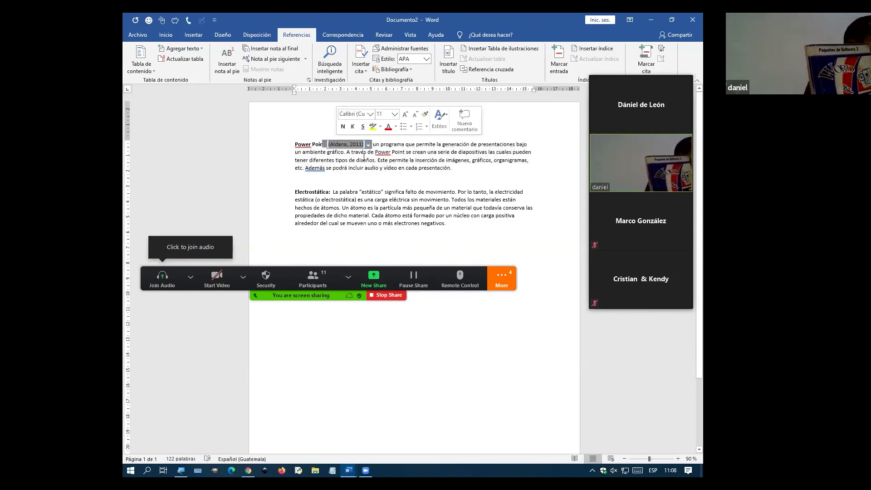
pyautogui.click(336, 144)
pyautogui.click(353, 168)
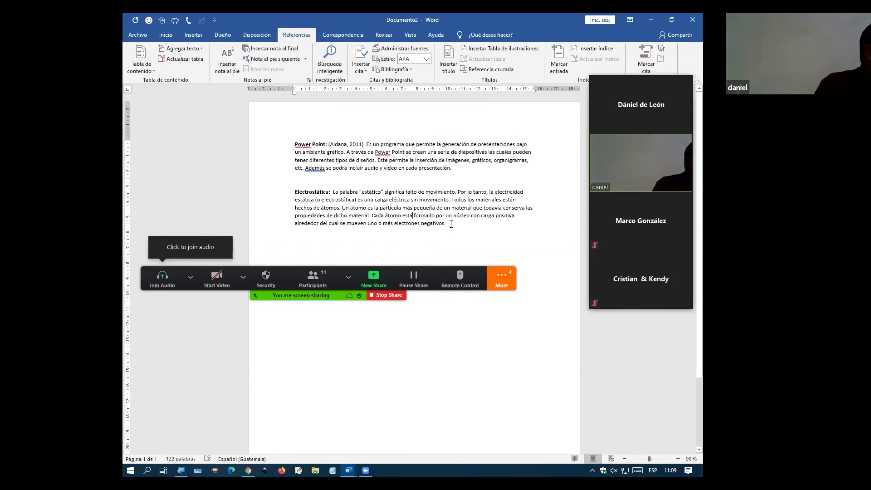
# - Place the insertion point right after the "Electrostática:" heading in Documento2
pyautogui.moveTo(451, 225); pyautogui.dragTo(310, 200)
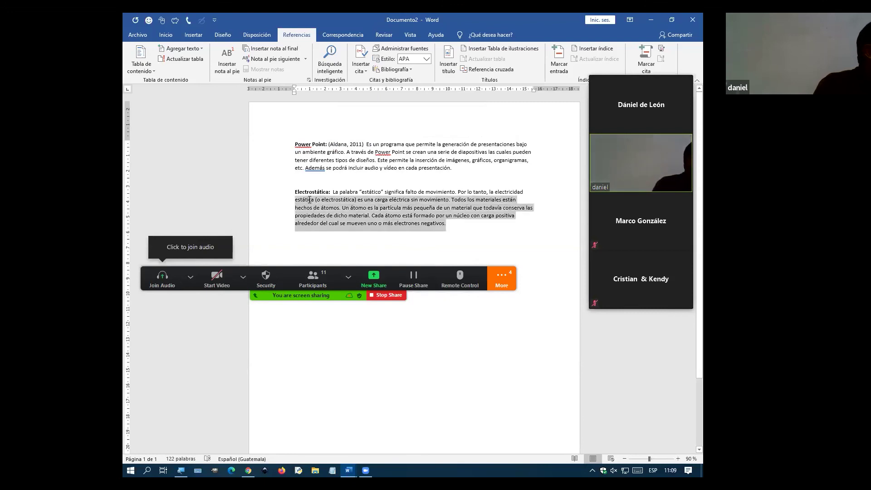
pyautogui.click(348, 205)
pyautogui.click(331, 193)
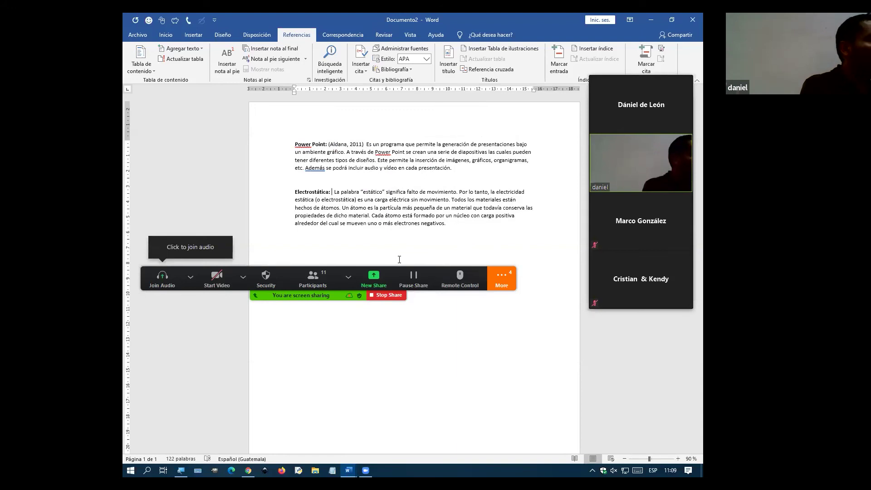
pyautogui.click(435, 236)
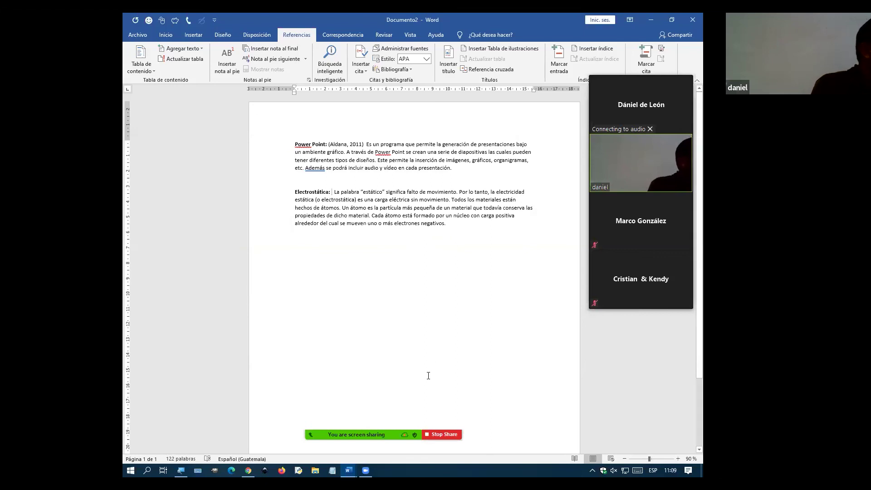
# - Switch to Chrome and examine the electrostatica.com page for its introduction and the paragraph defining static electricity
pyautogui.hotkey('alt', 'Tab')
pyautogui.hotkey('alt', 'Tab')
pyautogui.hotkey('alt', 'Tab')
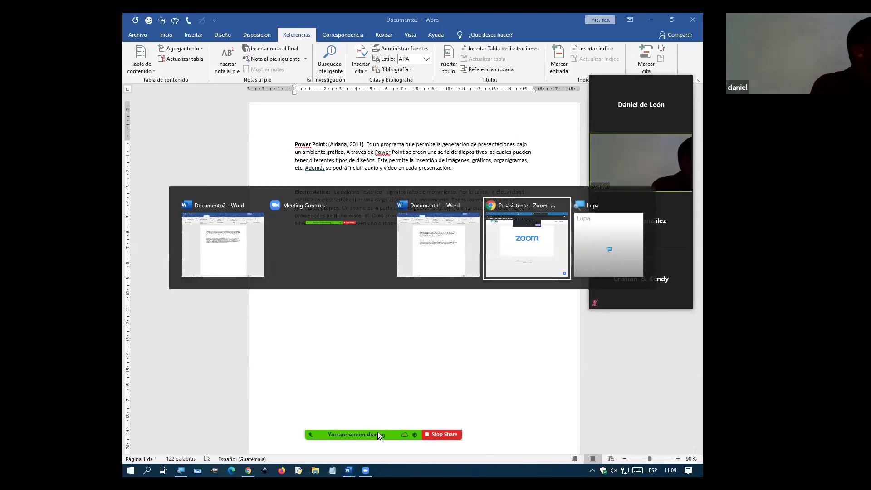
pyautogui.hotkey('ctrl', '1')
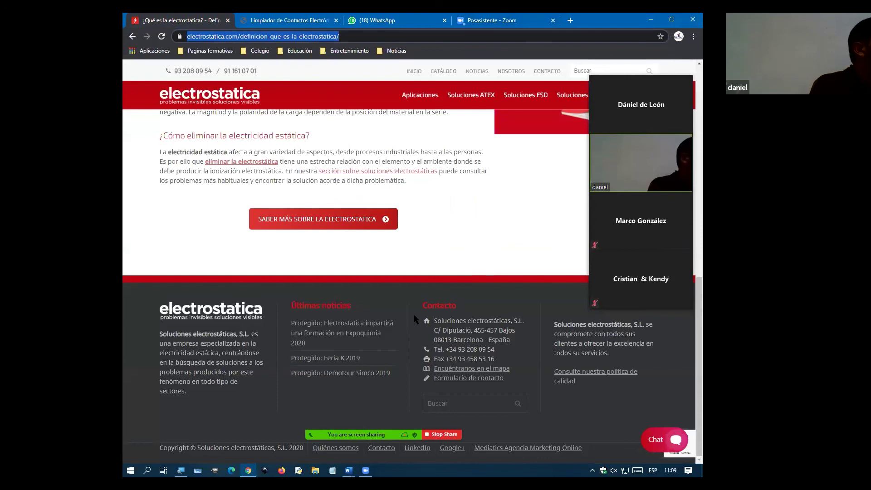
pyautogui.scroll(3, 413, 314)
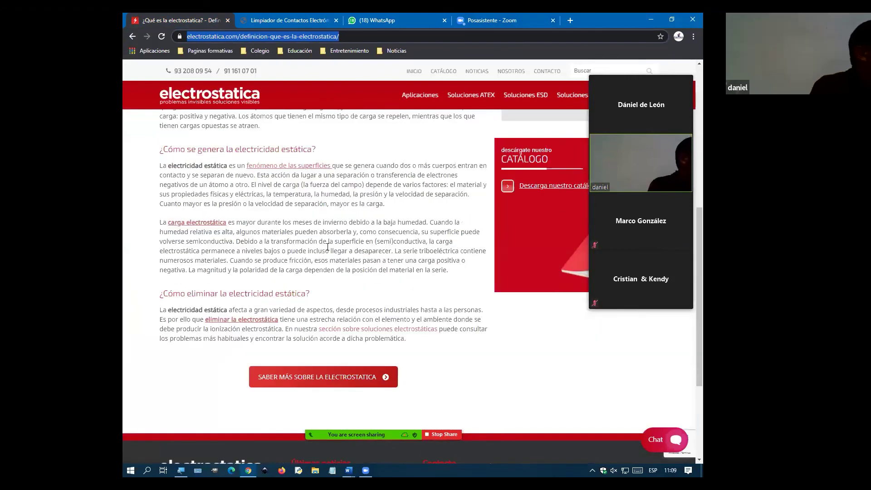
pyautogui.scroll(2, 326, 248)
pyautogui.scroll(5, 307, 194)
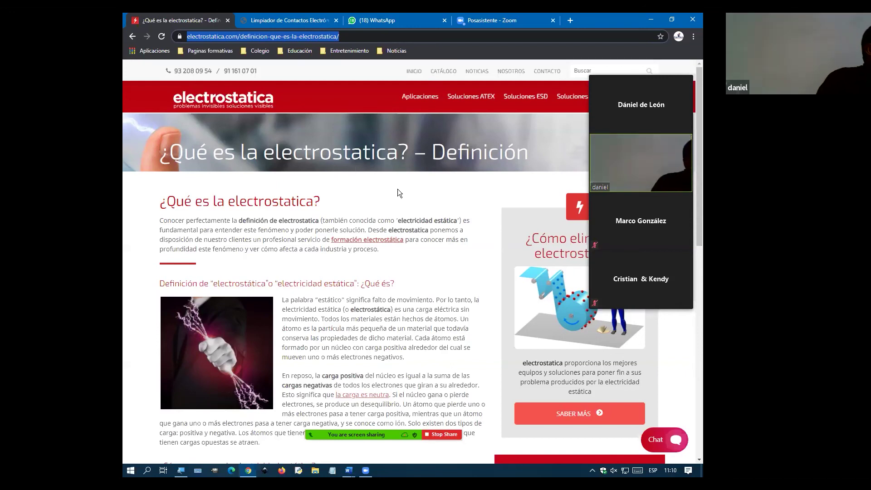
pyautogui.click(356, 228)
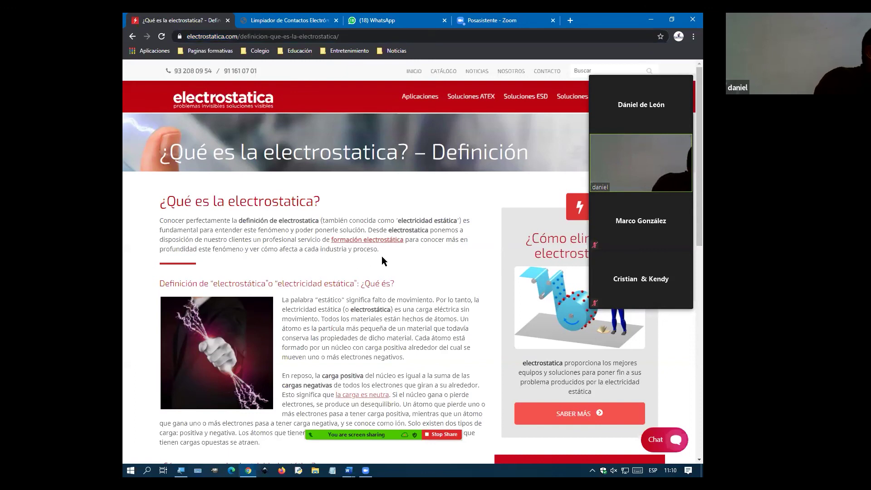
pyautogui.moveTo(382, 256); pyautogui.dragTo(176, 201)
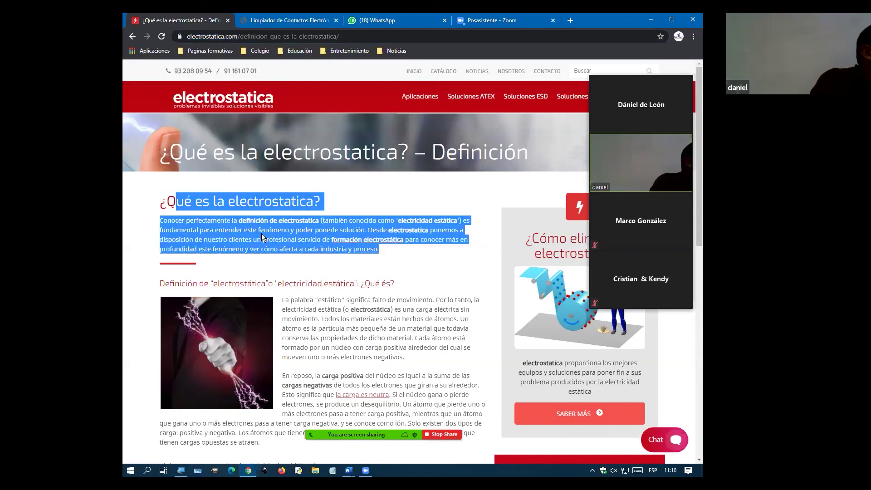
pyautogui.click(317, 249)
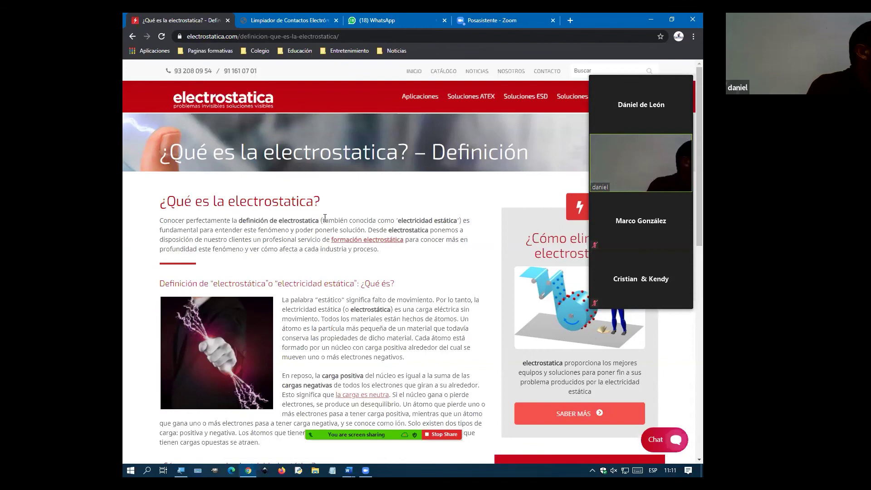
pyautogui.scroll(-2, 324, 217)
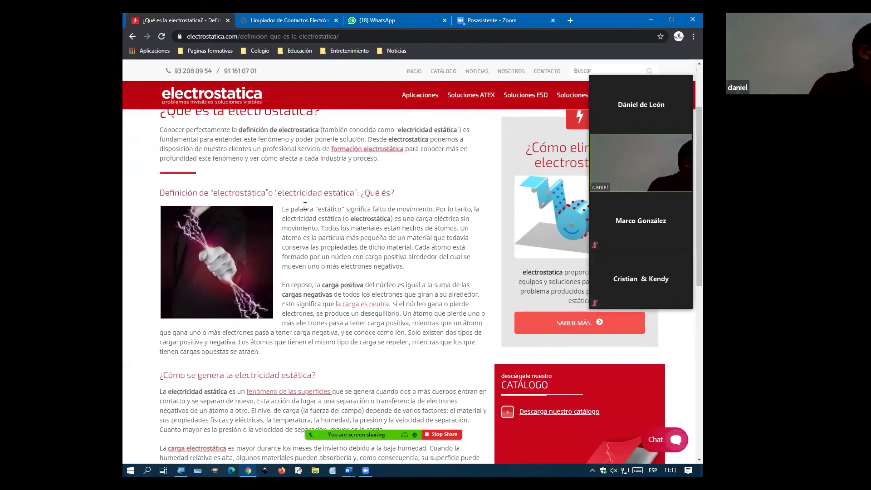
pyautogui.moveTo(303, 208); pyautogui.dragTo(403, 267)
pyautogui.scroll(-2, 390, 310)
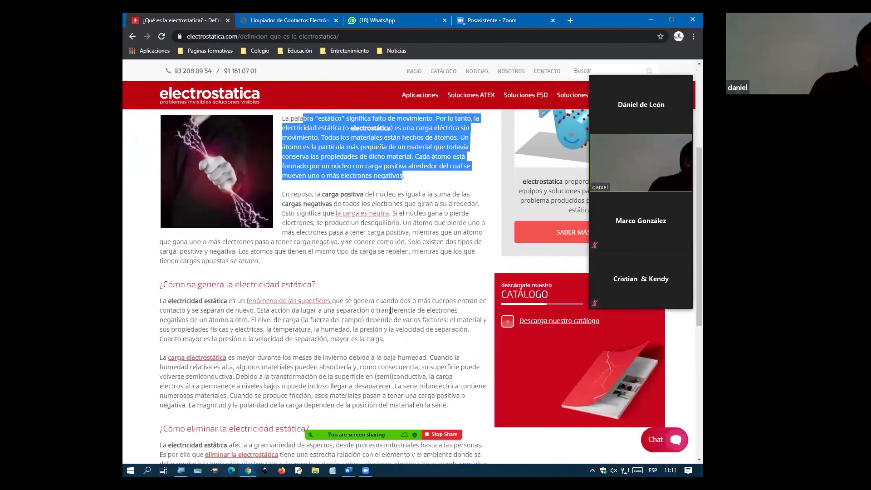
# - Return to Word and start a new citation source of the type Sitio web
pyautogui.hotkey('alt', 'Tab')
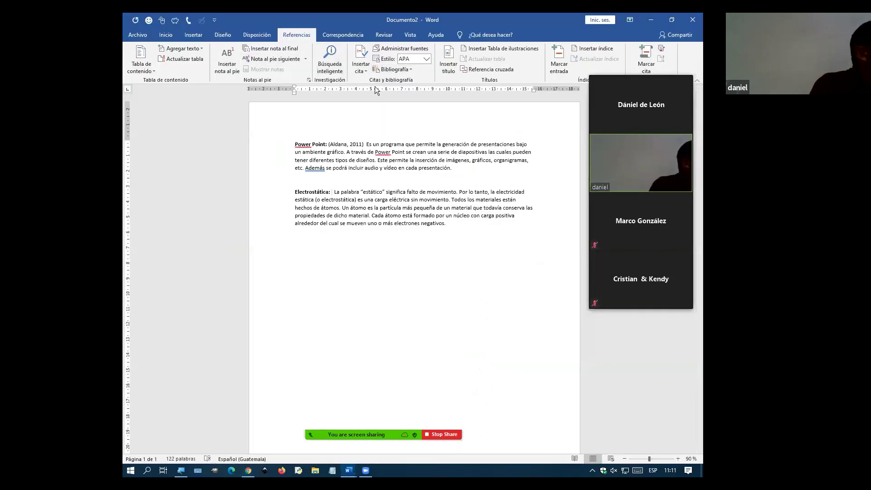
pyautogui.click(361, 68)
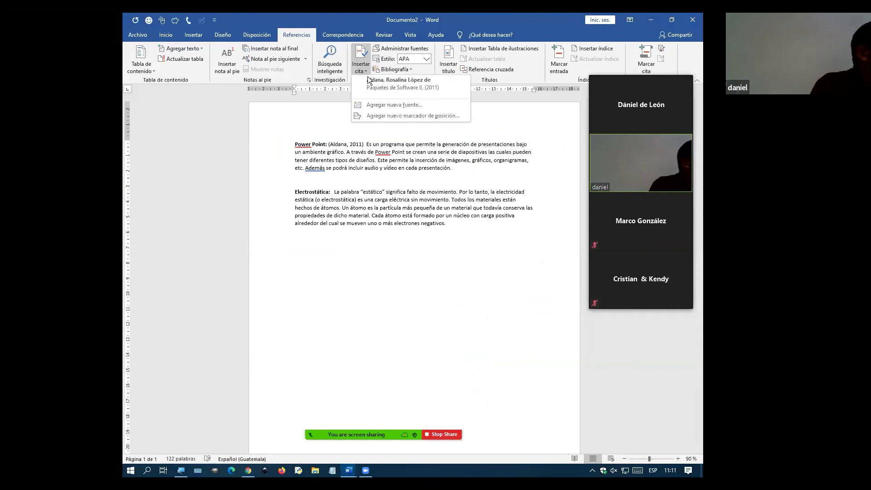
pyautogui.click(402, 104)
pyautogui.click(387, 115)
pyautogui.click(387, 152)
pyautogui.click(387, 151)
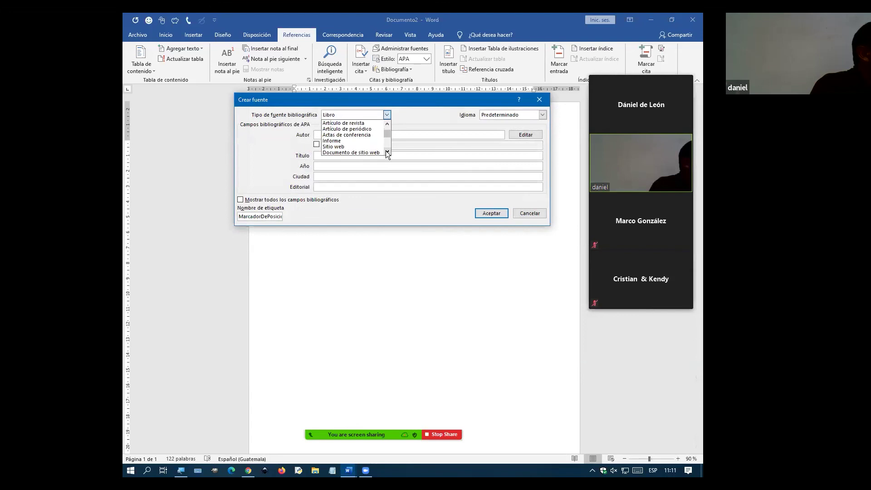
pyautogui.click(359, 145)
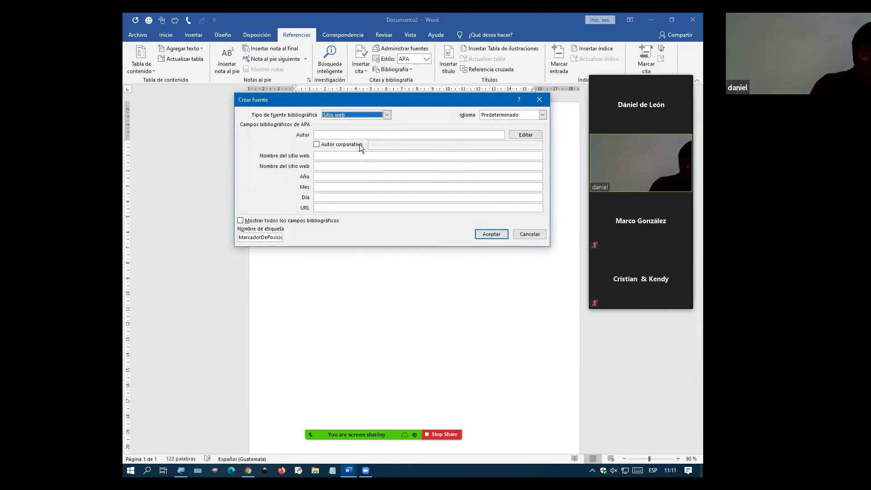
pyautogui.click(357, 134)
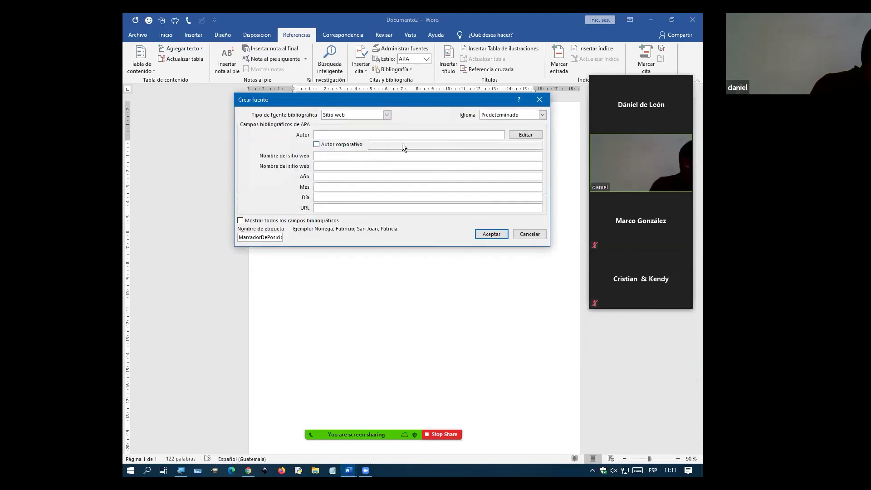
# - Switch to Chrome and look through the electrostatica.com page for the definition's author
pyautogui.hotkey('alt', 'Tab')
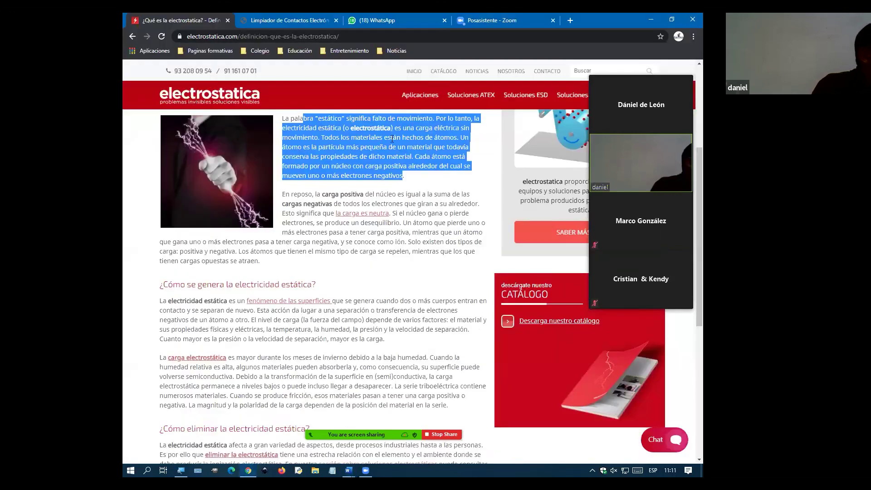
pyautogui.scroll(2, 567, 132)
pyautogui.scroll(1, 468, 127)
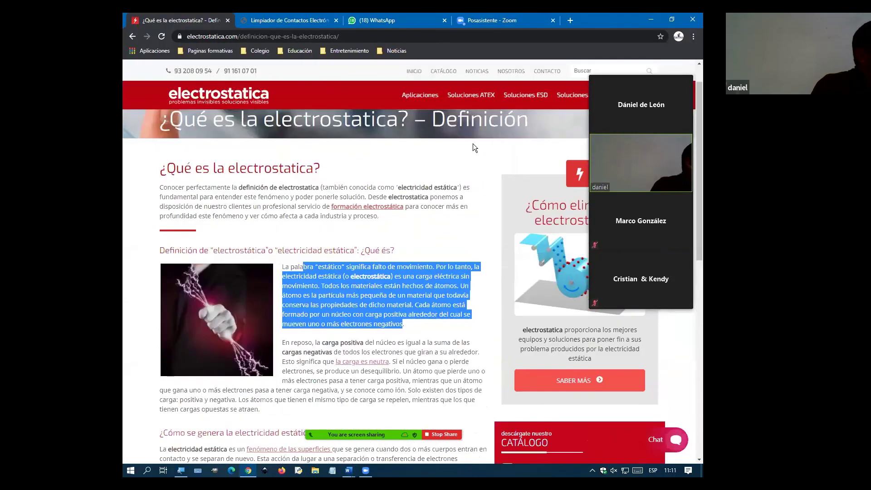
pyautogui.scroll(-1, 473, 143)
pyautogui.scroll(-1, 473, 227)
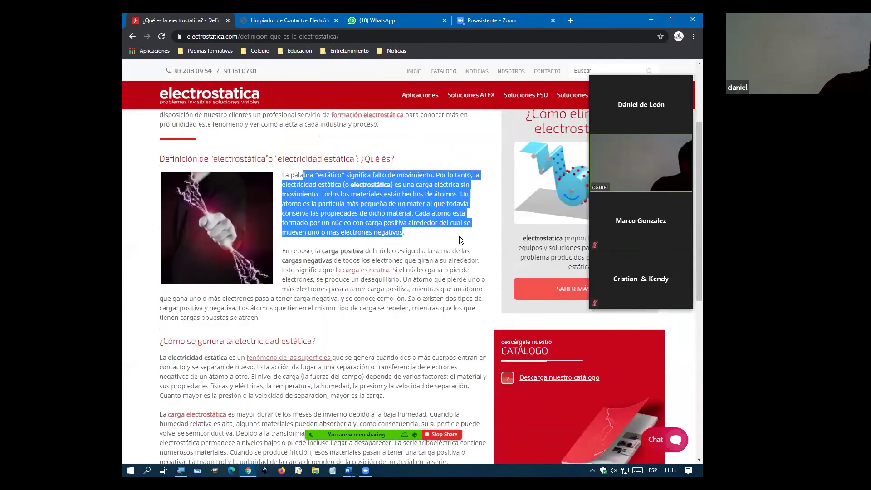
pyautogui.scroll(-4, 459, 237)
pyautogui.scroll(-4, 458, 232)
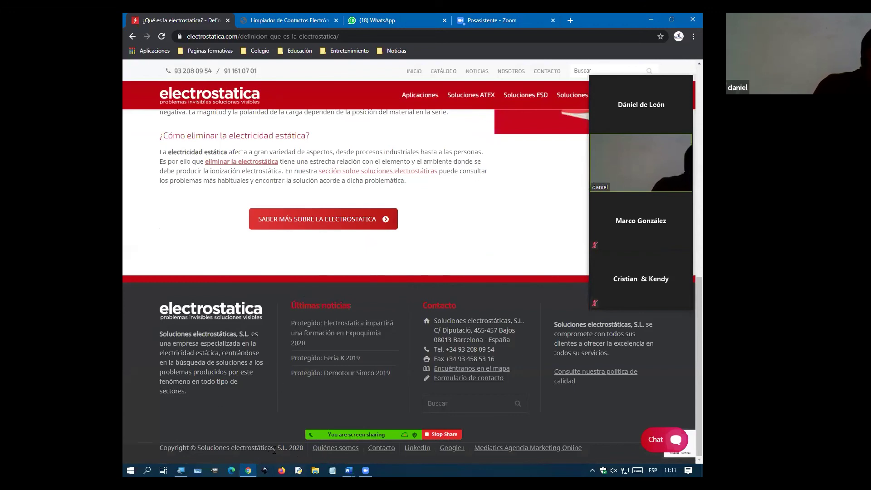
# - Copy "Soluciones electrostáticas" from the page's copyright line
pyautogui.moveTo(250, 446); pyautogui.dragTo(207, 446)
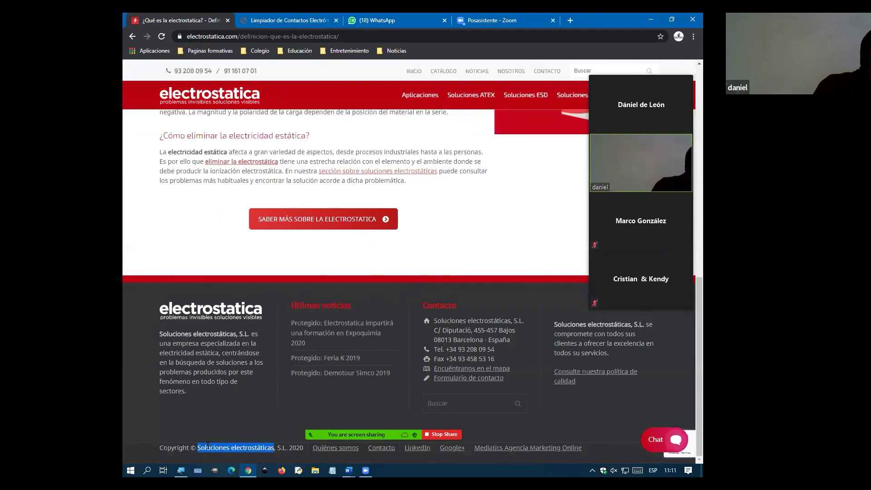
pyautogui.rightClick(208, 446)
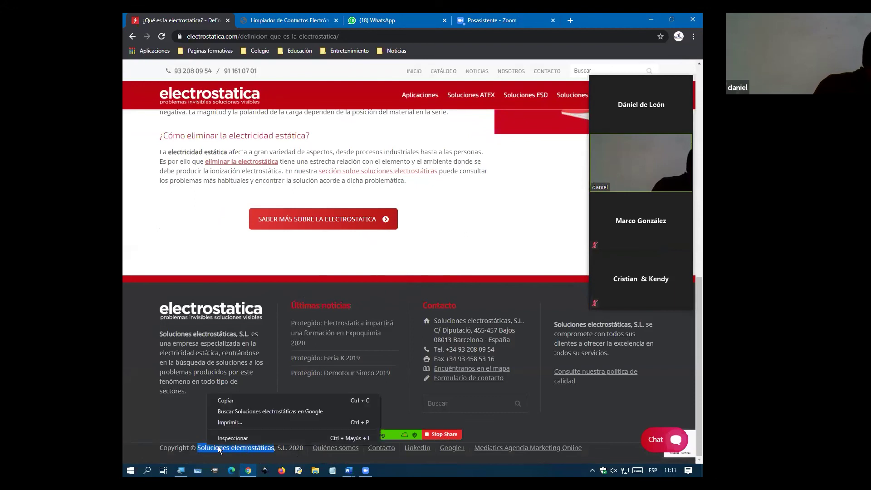
pyautogui.click(225, 397)
# - Copy the full company name "Soluciones electrostáticas, S.L." from the copyright line in the page footer
pyautogui.scroll(2, 296, 259)
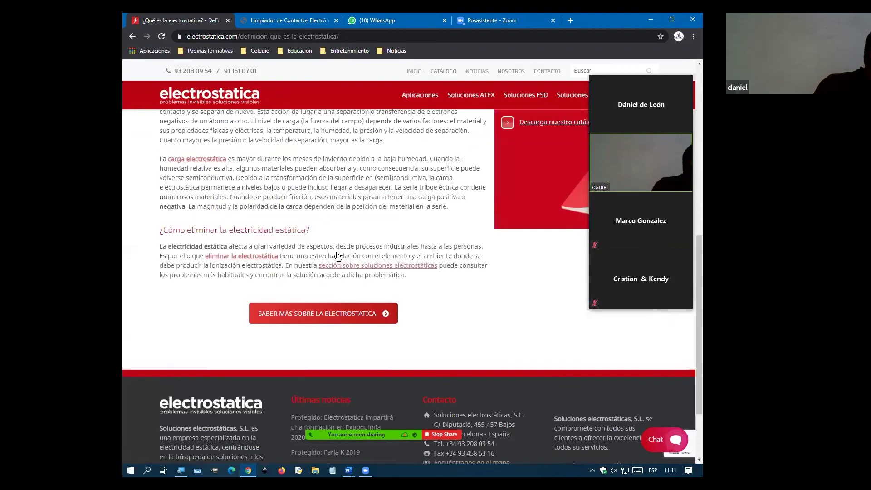
pyautogui.scroll(6, 439, 200)
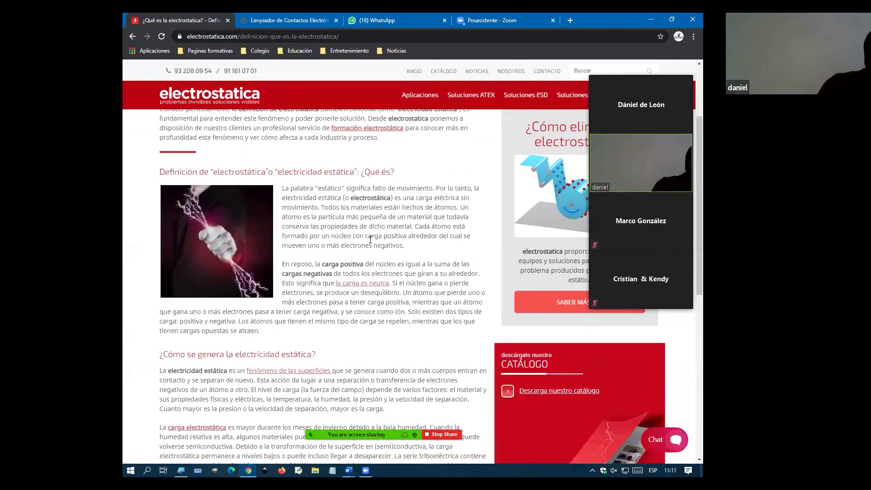
pyautogui.scroll(-1, 255, 278)
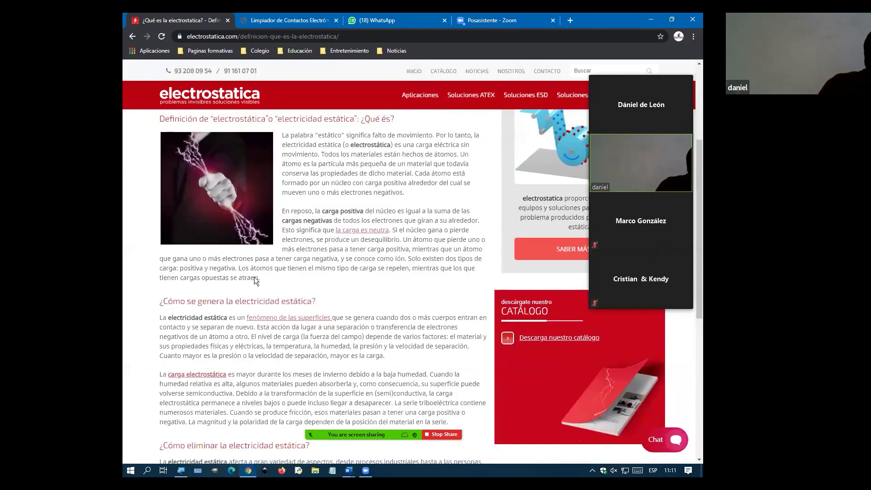
pyautogui.scroll(-3, 252, 454)
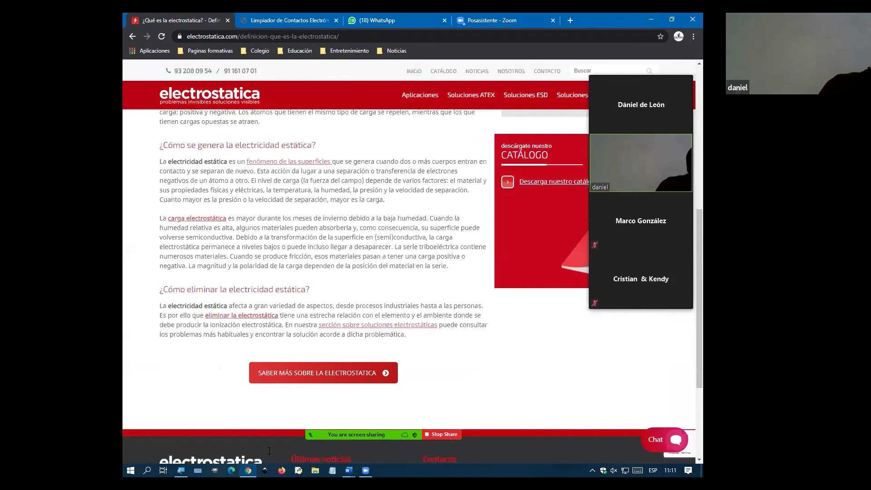
pyautogui.scroll(-3, 245, 449)
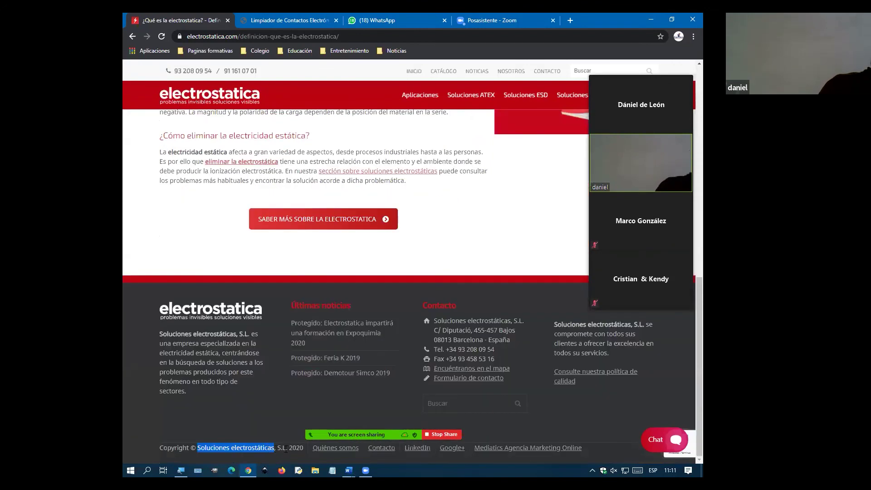
pyautogui.moveTo(286, 447); pyautogui.dragTo(198, 446)
pyautogui.rightClick(199, 446)
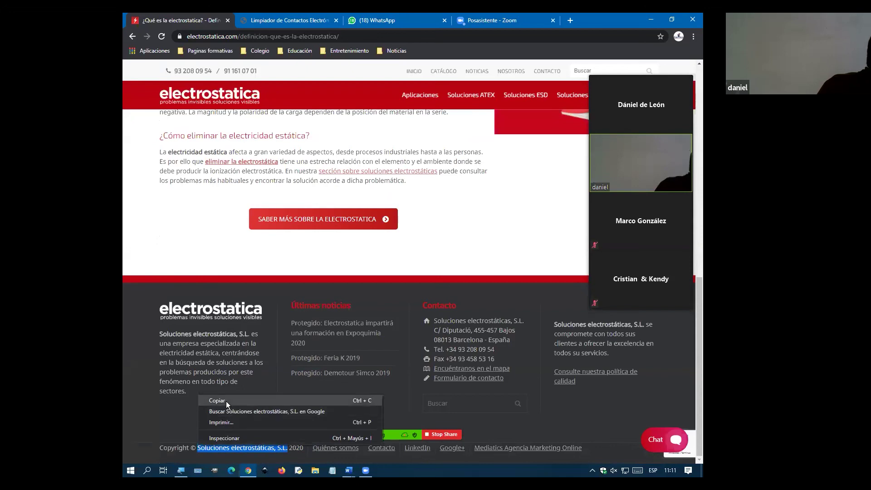
pyautogui.click(226, 401)
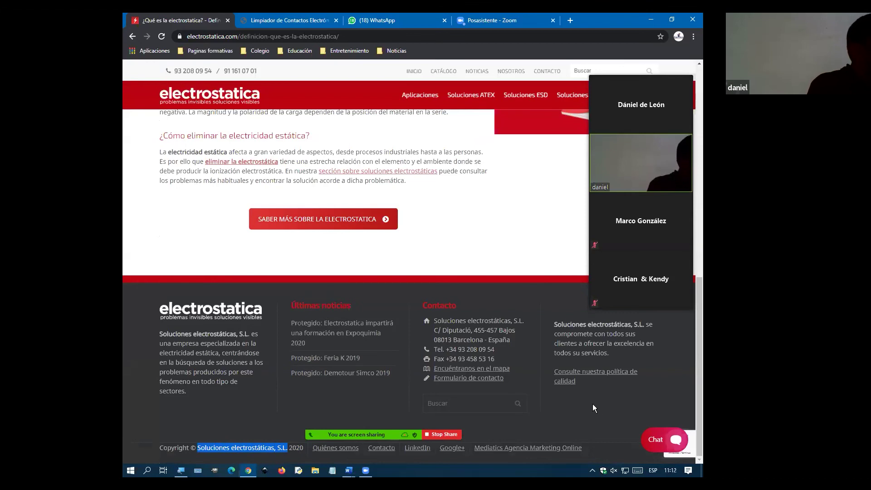
# - Return to Word, enable the corporate author for the source and paste "Soluciones electrostáticas, S.L." as its name
pyautogui.hotkey('alt', 'Tab')
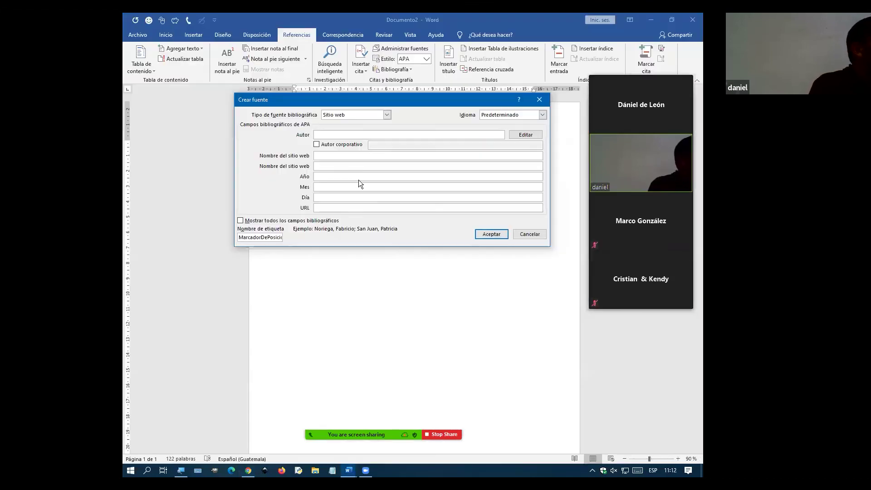
pyautogui.click(360, 144)
pyautogui.click(381, 144)
pyautogui.rightClick(380, 144)
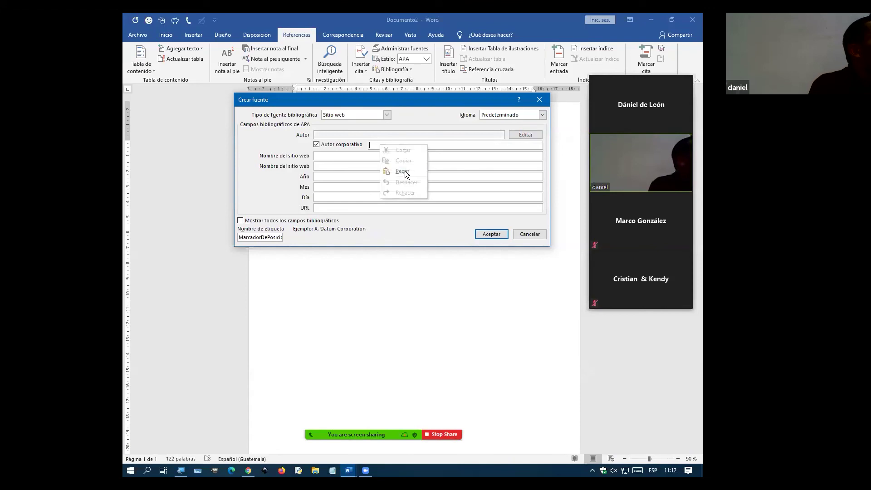
pyautogui.click(408, 172)
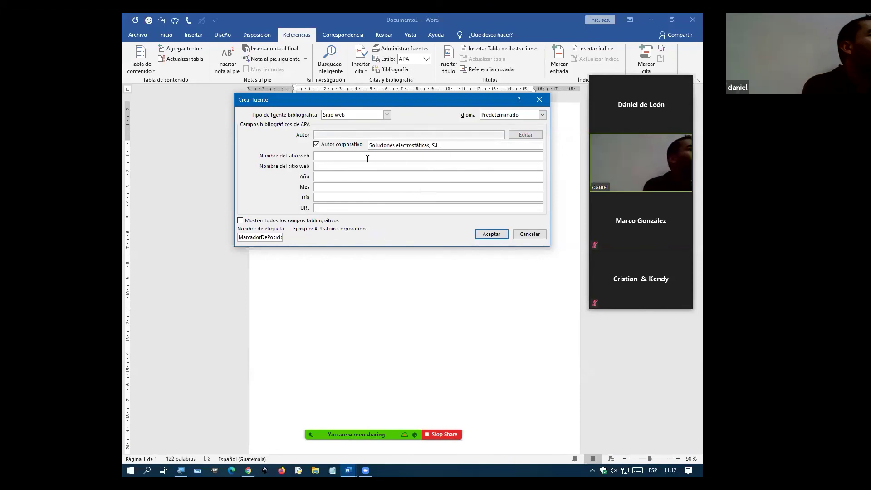
pyautogui.click(341, 156)
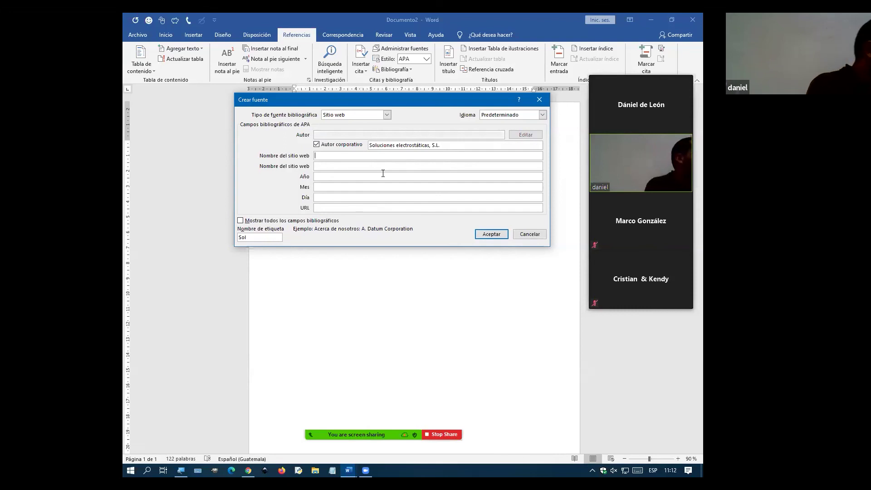
pyautogui.hotkey('alt', 'Tab')
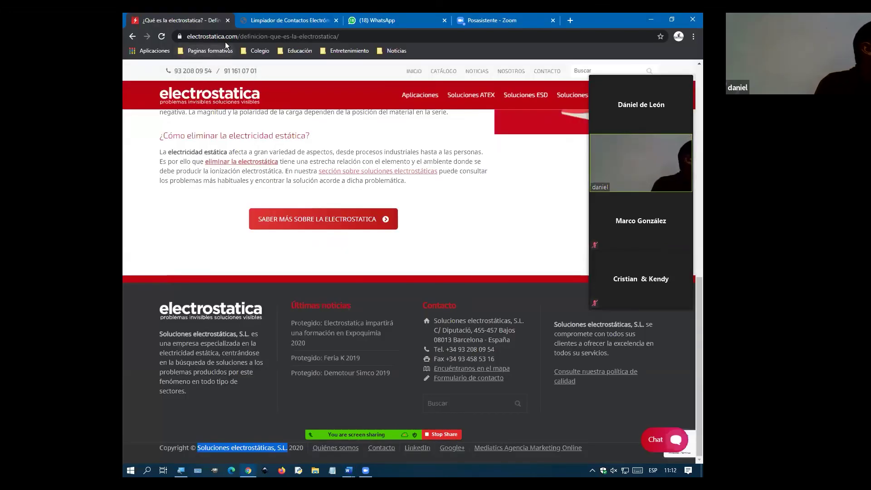
pyautogui.moveTo(238, 37); pyautogui.dragTo(174, 37)
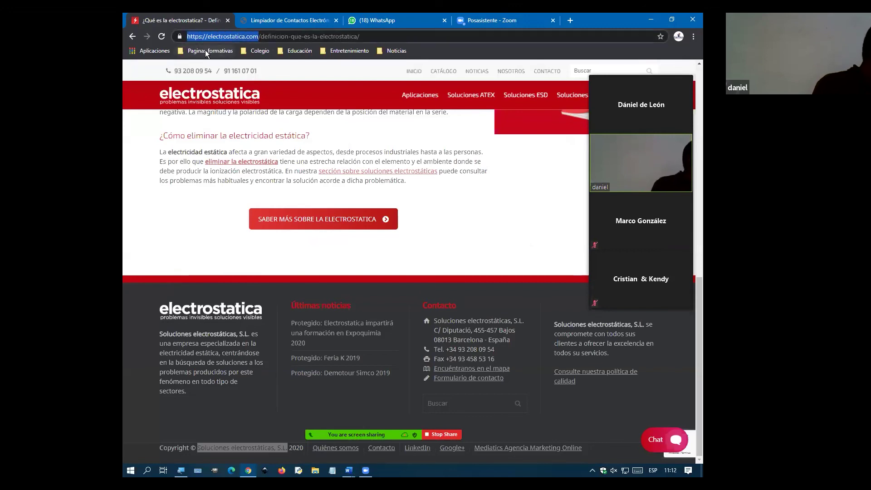
pyautogui.hotkey('alt', 'Tab')
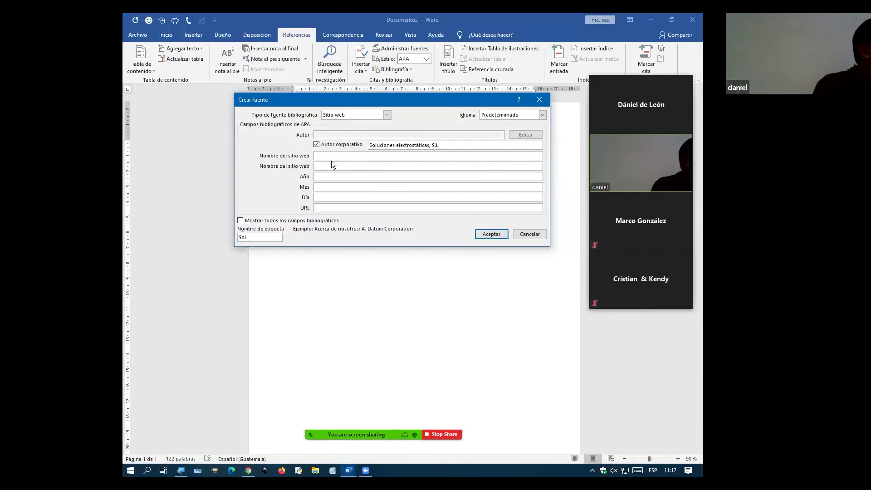
pyautogui.hotkey('ctrl', 'v')
pyautogui.click(324, 167)
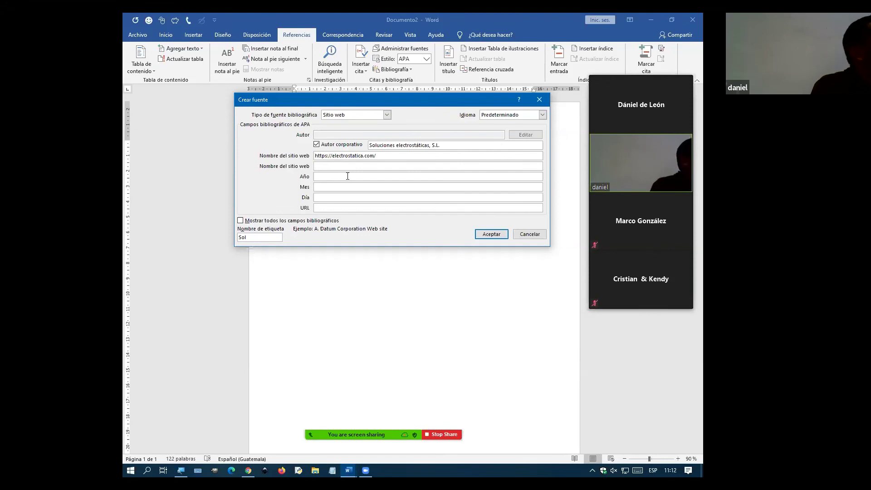
# - Set the source's year to 2020, taken from the copyright line of the Electrostatica page in Chrome
pyautogui.click(325, 167)
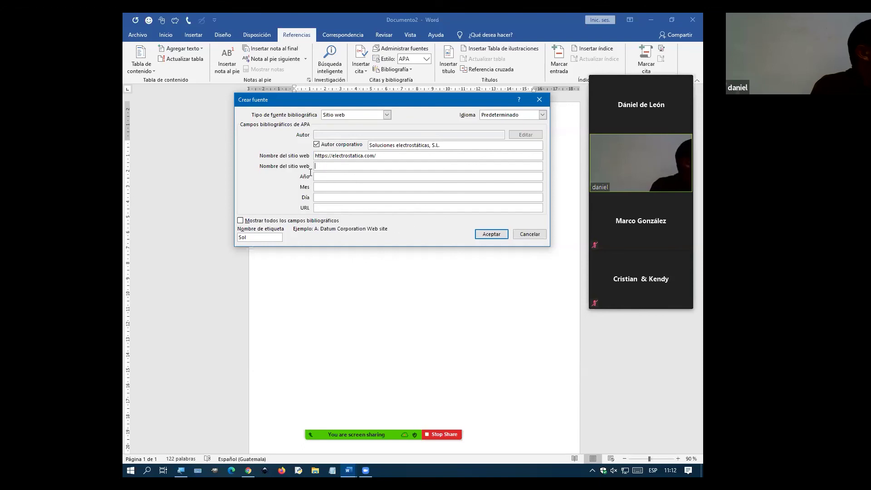
pyautogui.click(317, 177)
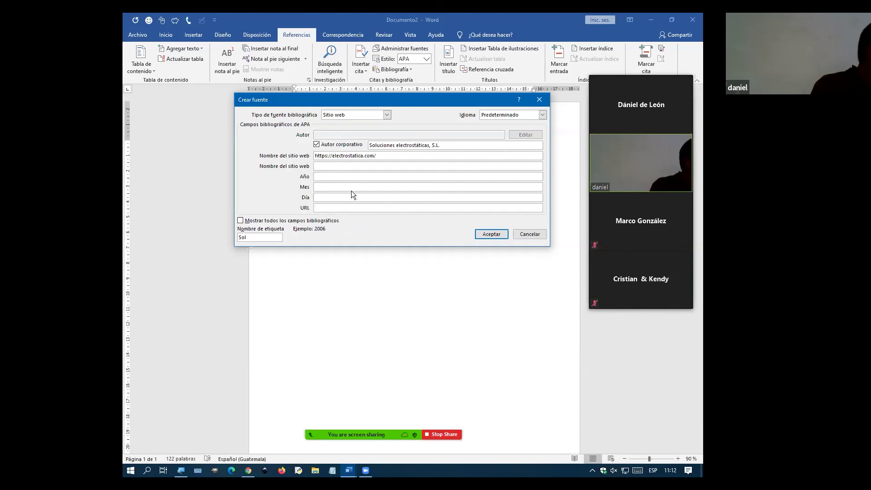
pyautogui.hotkey('alt', 'Tab')
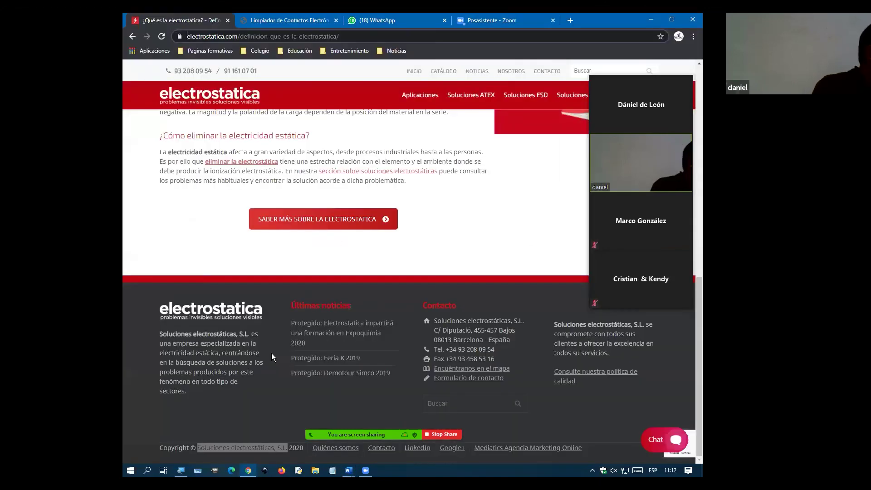
pyautogui.click(271, 448)
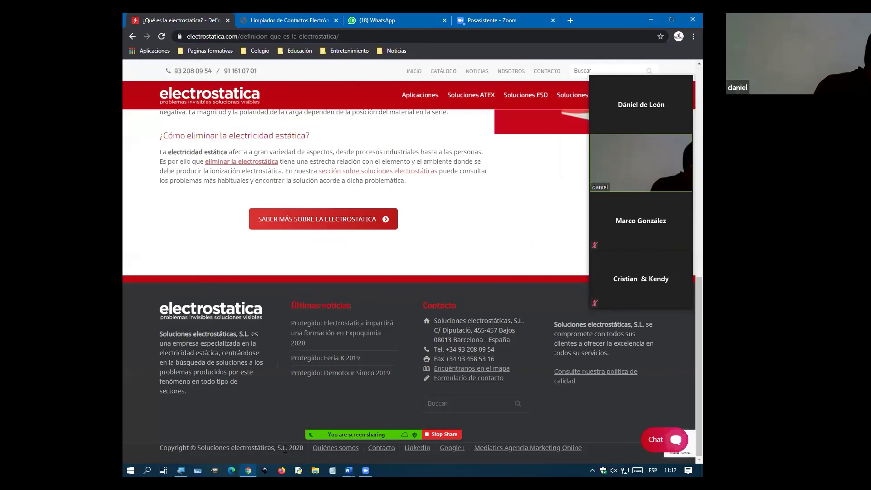
pyautogui.moveTo(289, 448); pyautogui.dragTo(300, 447)
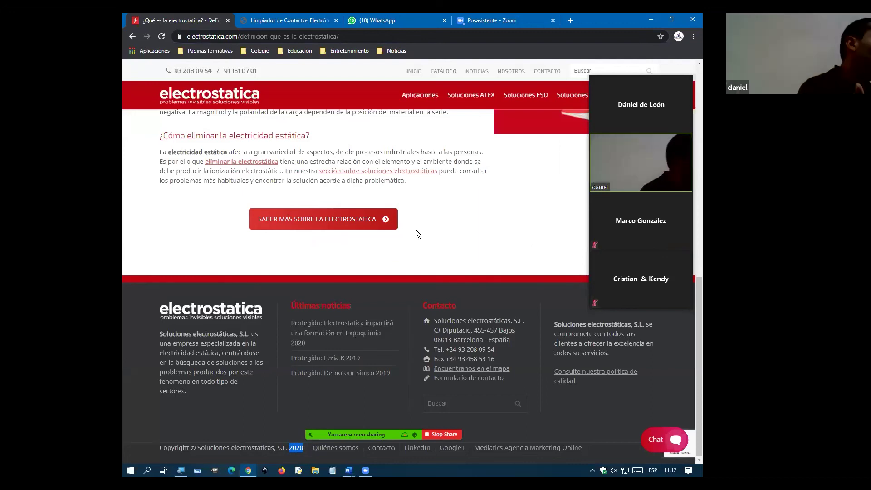
pyautogui.hotkey('alt', 'Tab')
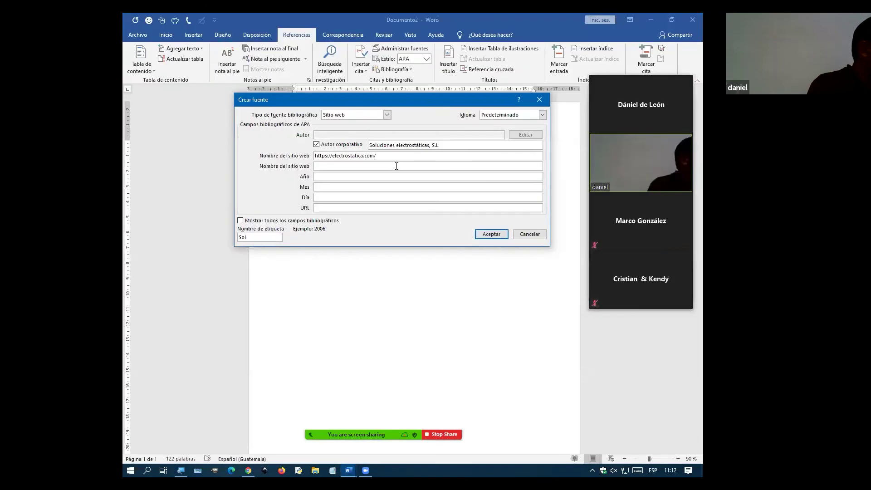
pyautogui.write('2020')
pyautogui.click(344, 207)
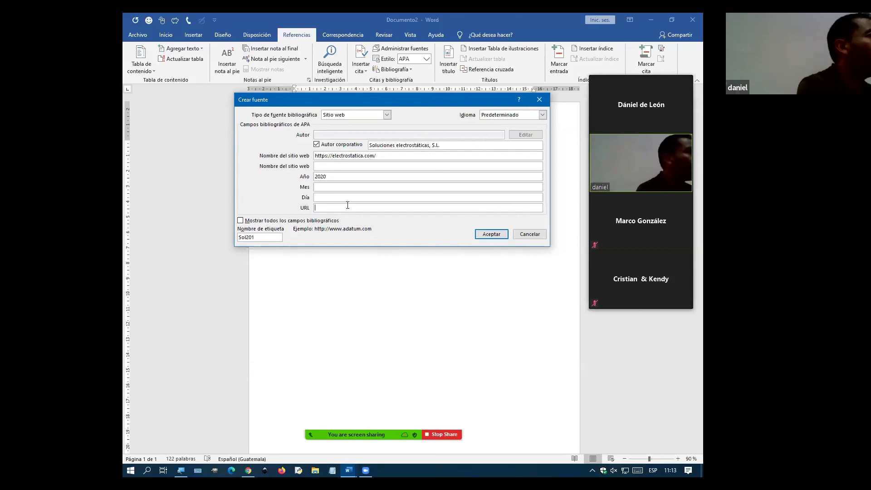
pyautogui.click(326, 188)
pyautogui.press('Tab')
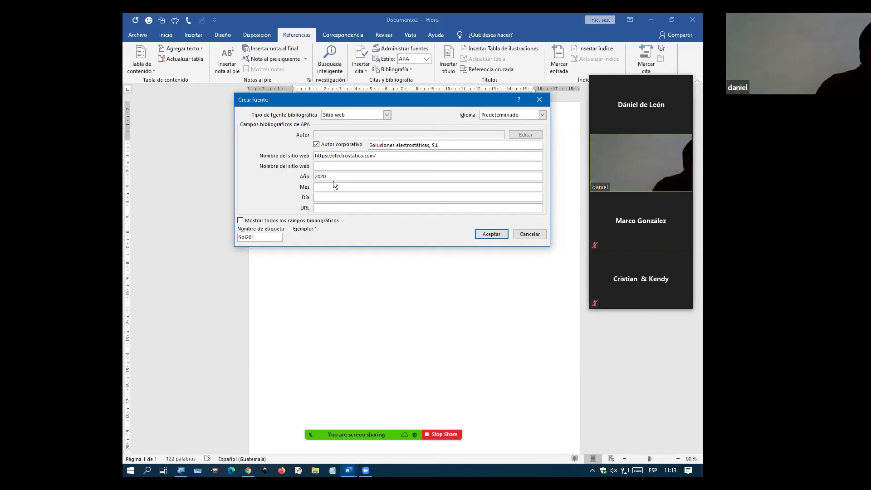
pyautogui.click(335, 189)
pyautogui.click(332, 199)
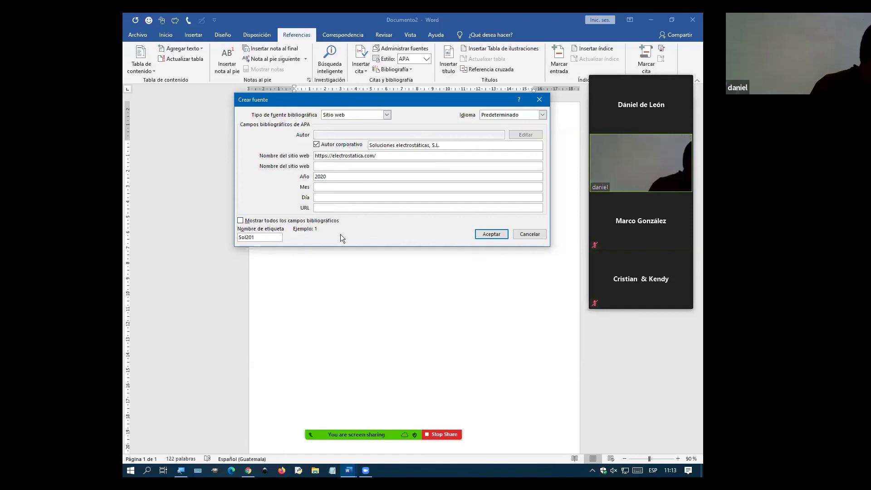
pyautogui.hotkey('alt', 'Tab')
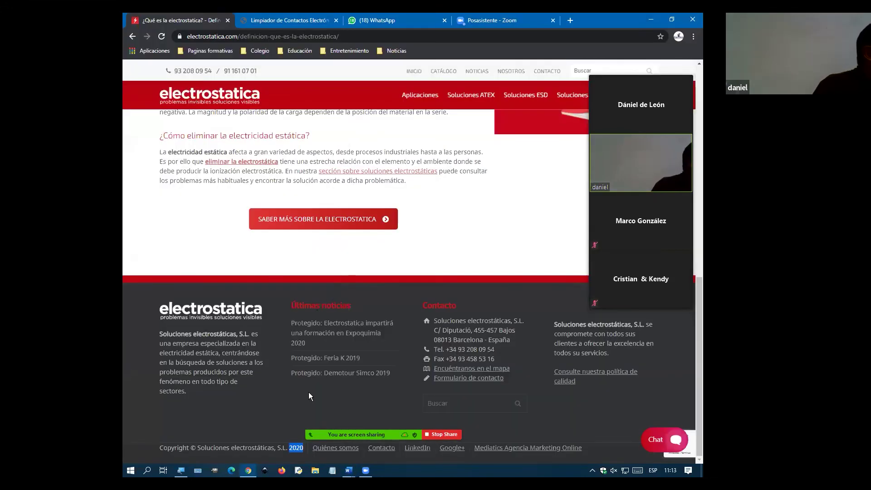
pyautogui.scroll(2, 348, 291)
pyautogui.hotkey('alt', 'Tab')
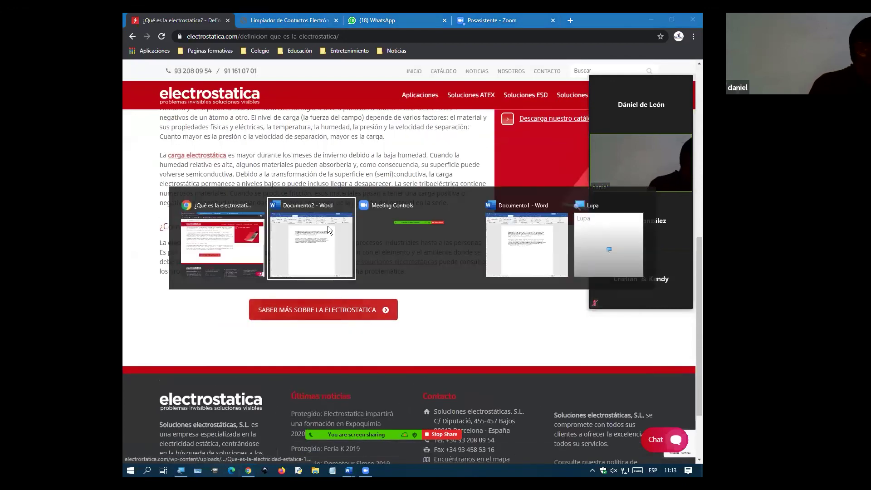
pyautogui.hotkey('alt', 'Tab')
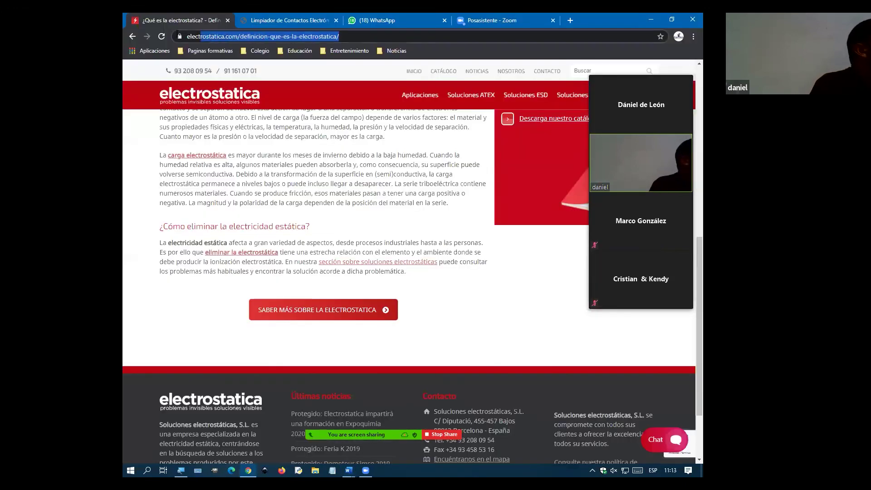
pyautogui.moveTo(201, 36); pyautogui.dragTo(185, 36)
pyautogui.hotkey('ctrl', 'c')
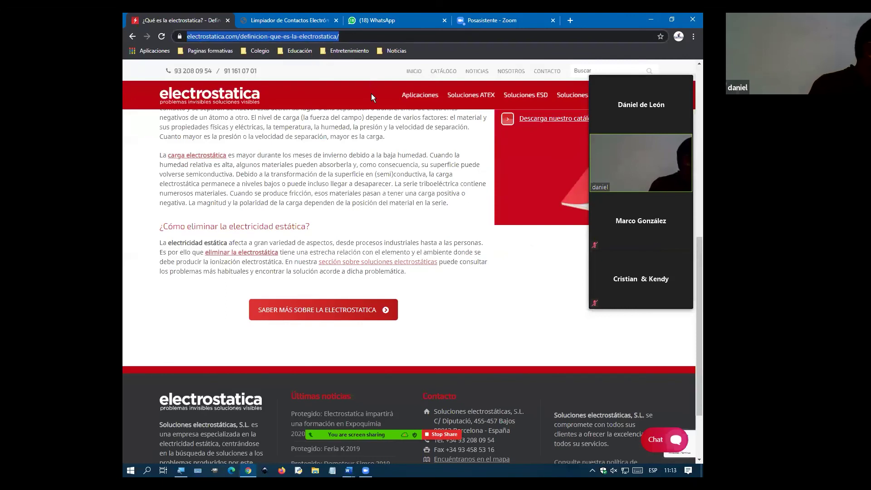
pyautogui.hotkey('alt', 'Tab')
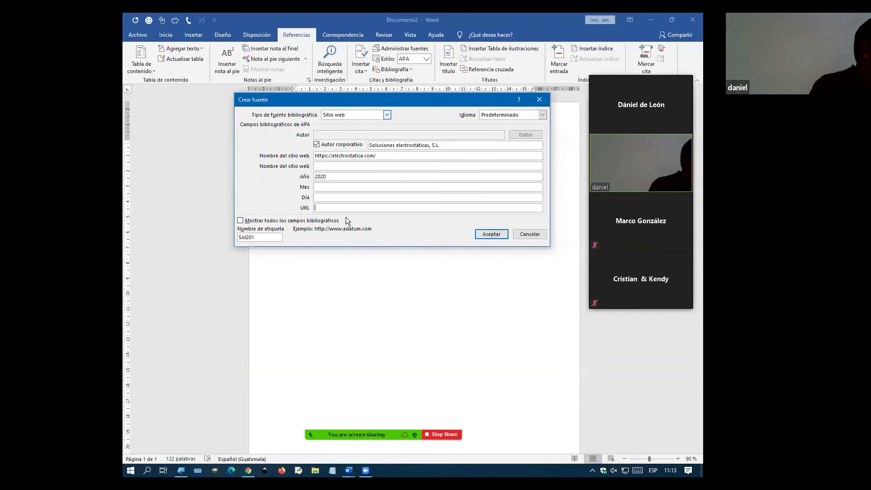
pyautogui.hotkey('ctrl', 'v')
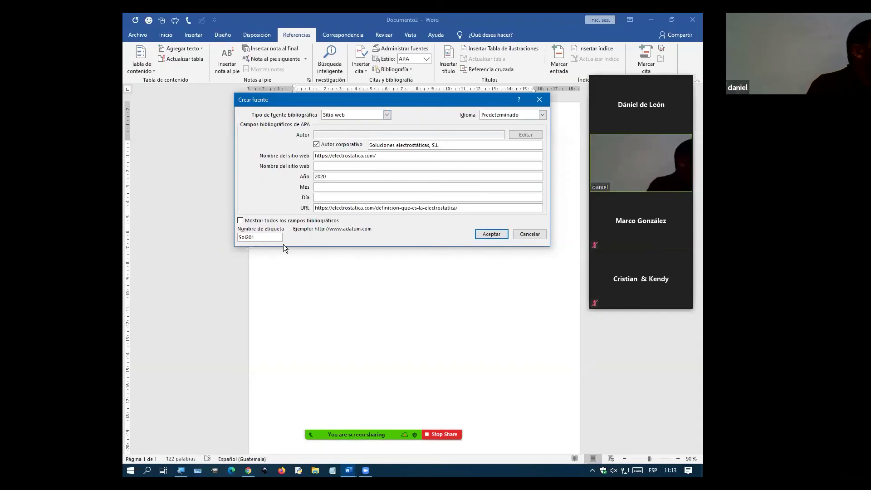
pyautogui.click(493, 233)
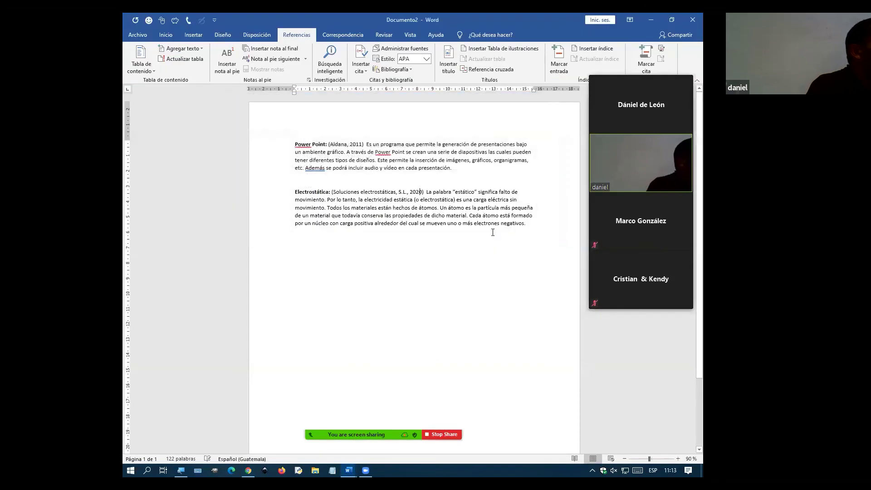
# - Check the citation inserted in the Electrostática paragraph and place the cursor on the empty line below the definition
pyautogui.click(380, 193)
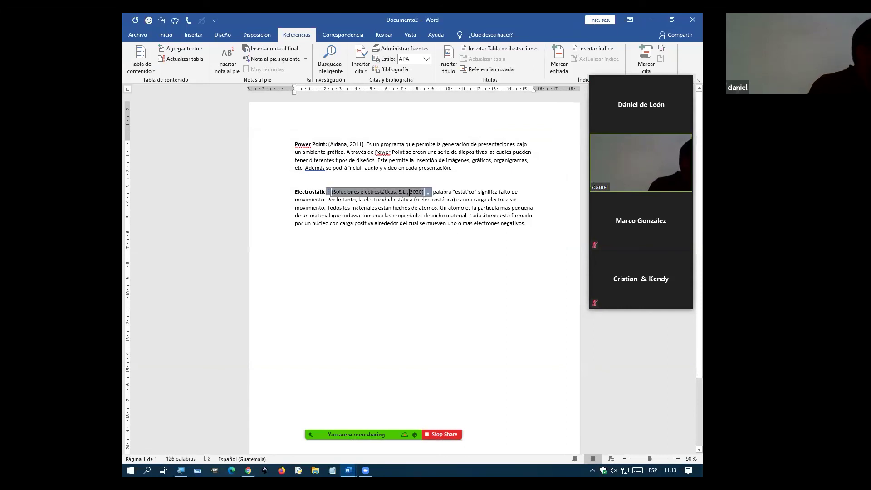
pyautogui.click(512, 250)
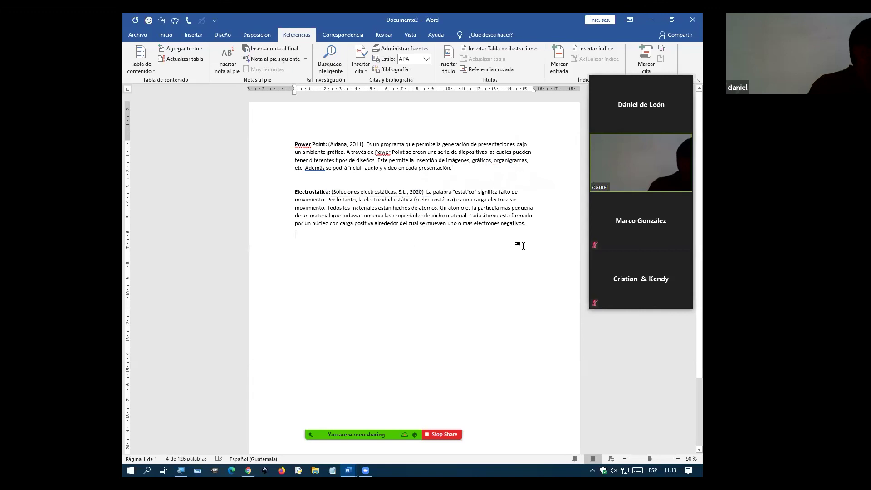
pyautogui.click(569, 235)
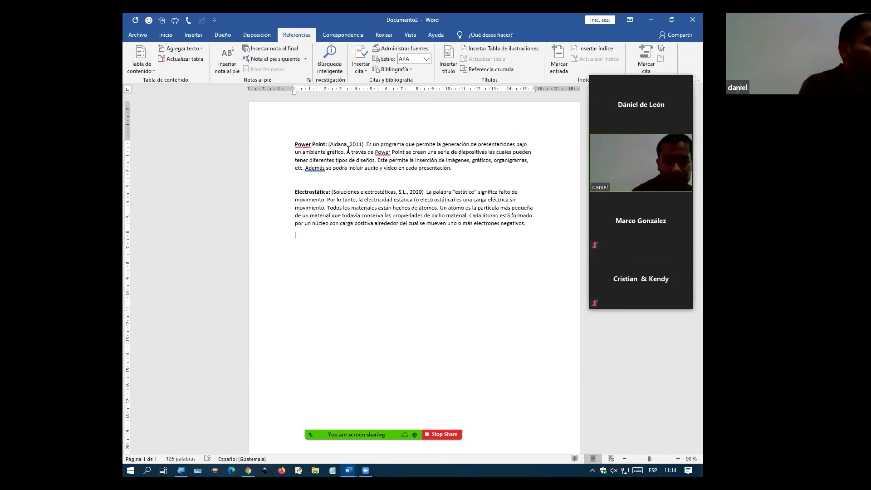
# - Open the Zoom meeting chat to read the participants' messages, then return to the Word document
pyautogui.moveTo(317, 445)
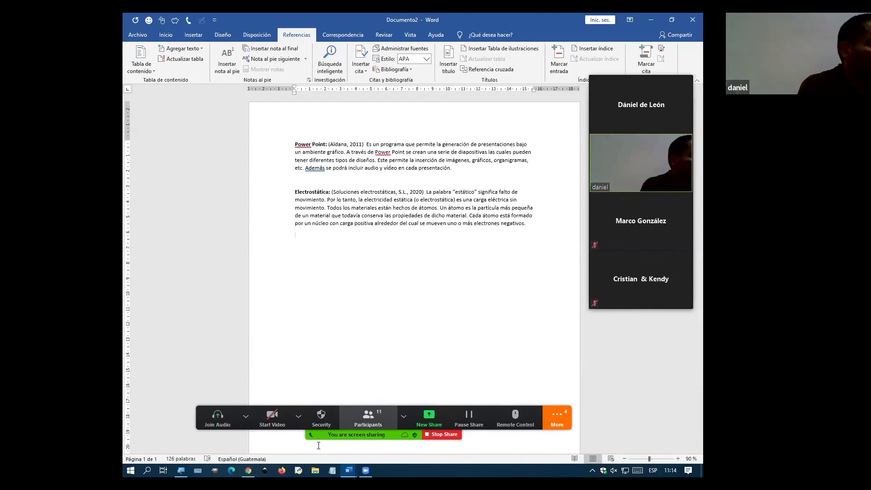
pyautogui.press('Tab')
pyautogui.press('Tab')
pyautogui.press('Tab')
pyautogui.press('Tab')
pyautogui.press('Tab')
pyautogui.press('Return')
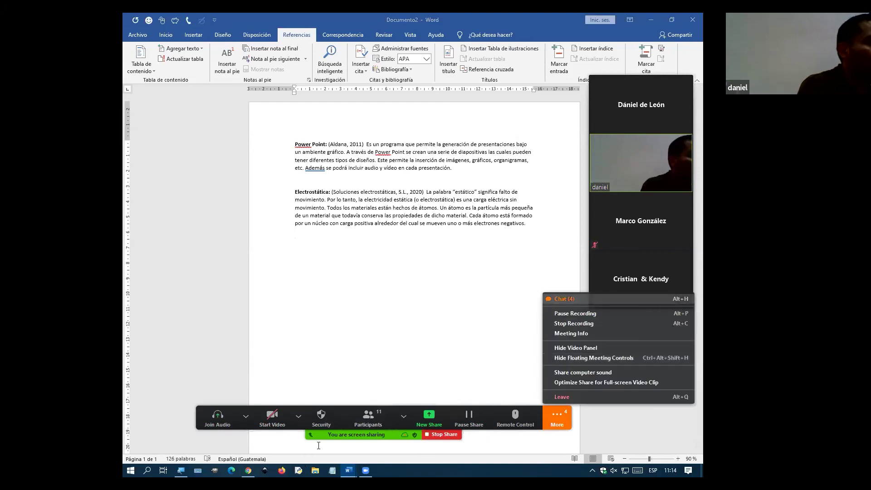
pyautogui.press('Return')
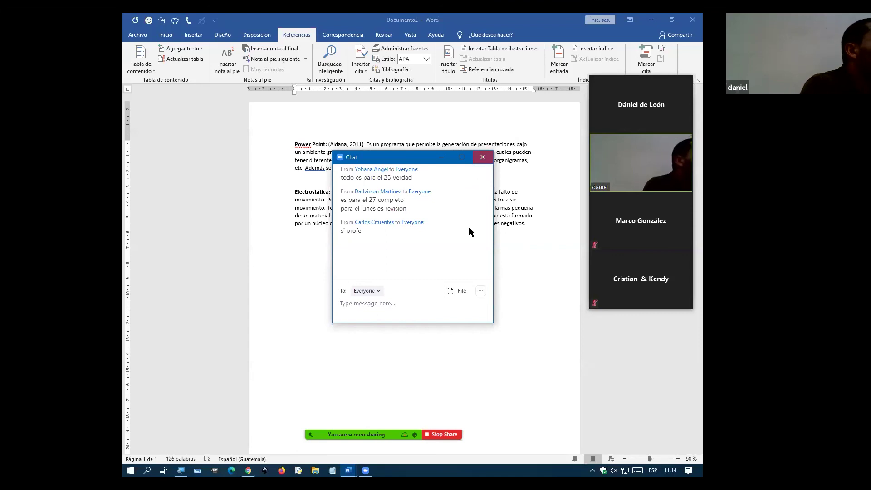
pyautogui.hotkey('alt', 'Tab')
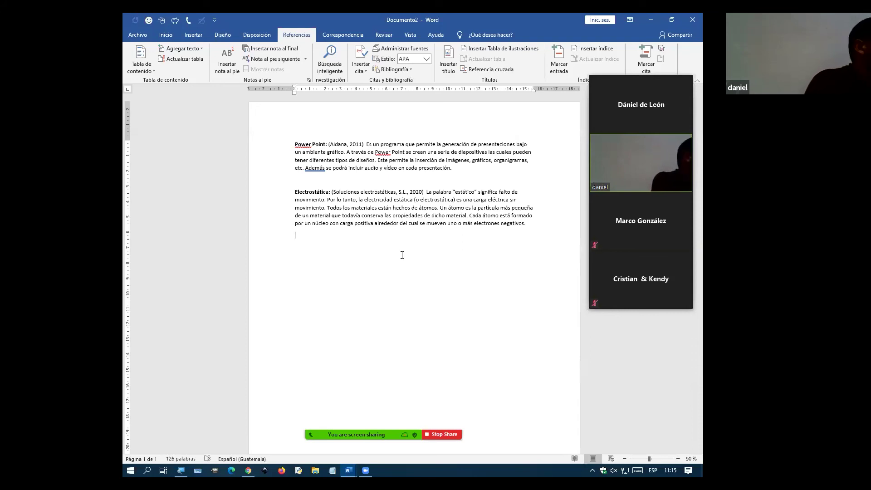
# - Write "Cliente: Los clientes o compradores de un negocios y el poder de comra que poseen" on the line below the Electrostática paragraph
pyautogui.write('C')
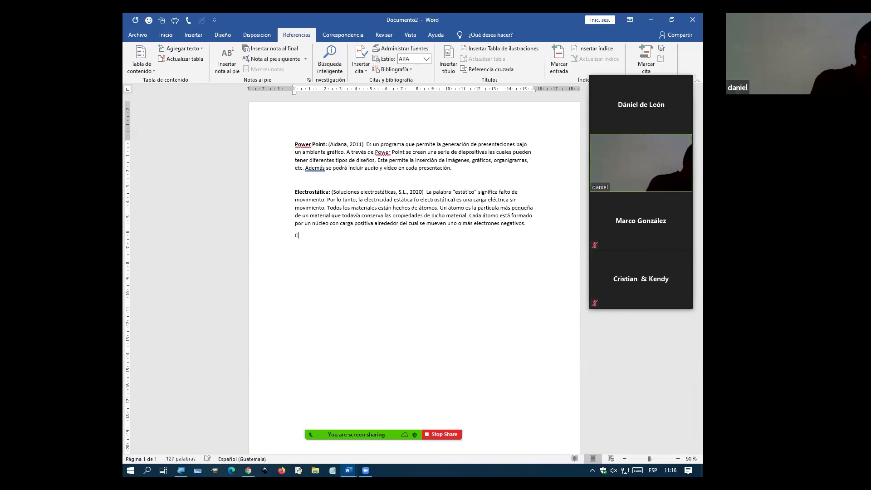
pyautogui.write('liente:')
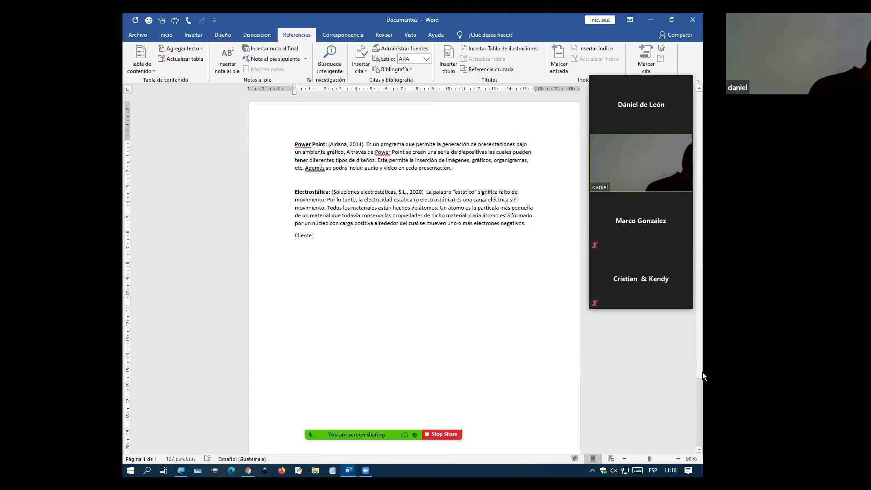
pyautogui.write(' Los cl')
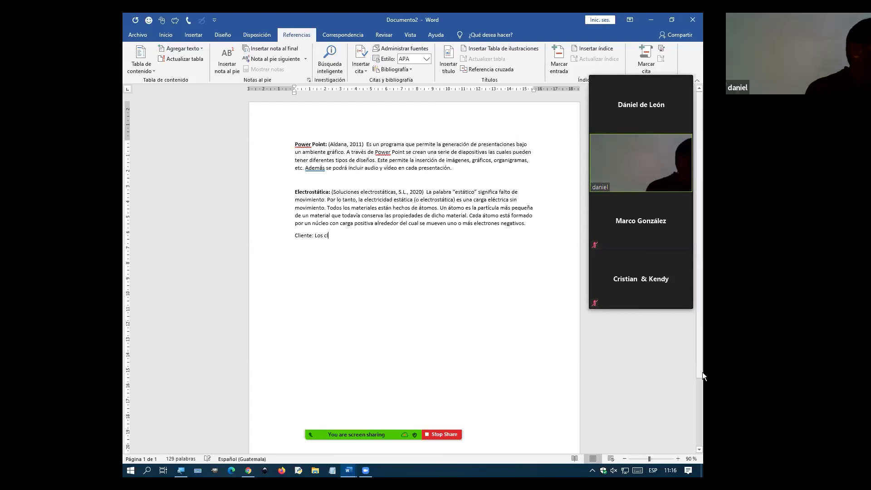
pyautogui.write('ientes ')
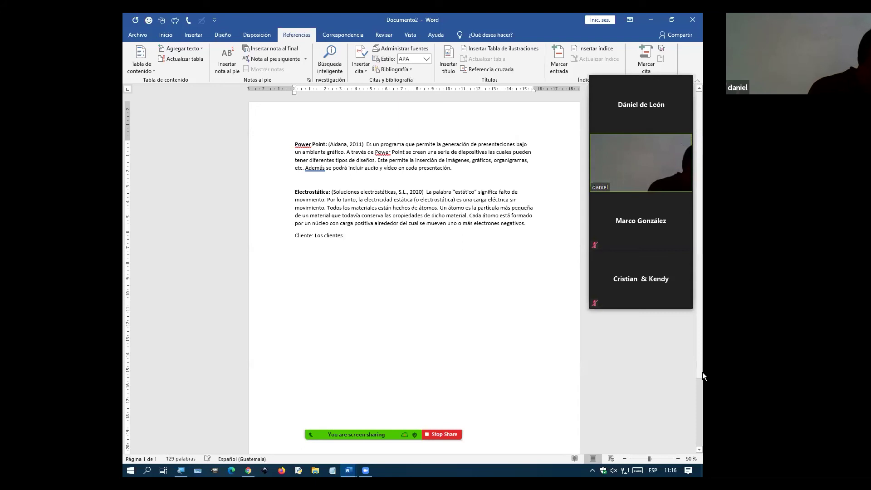
pyautogui.write('o comprador')
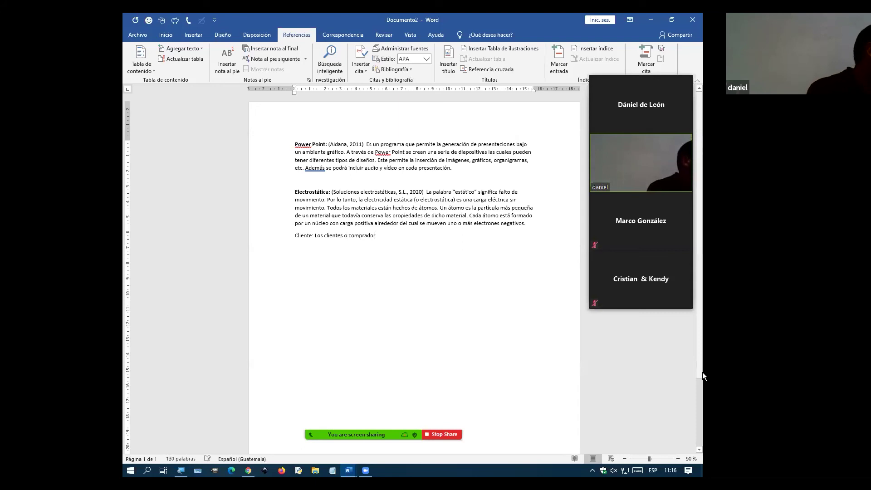
pyautogui.write('es de u')
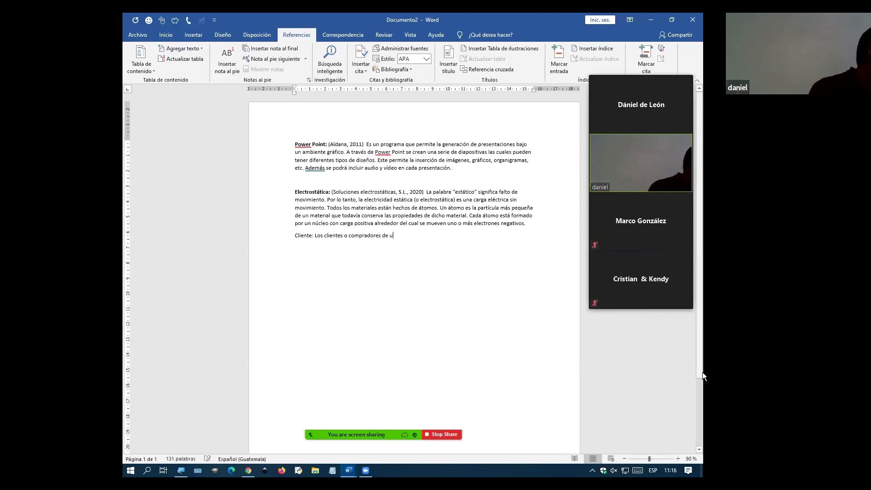
pyautogui.write('n negocios y ')
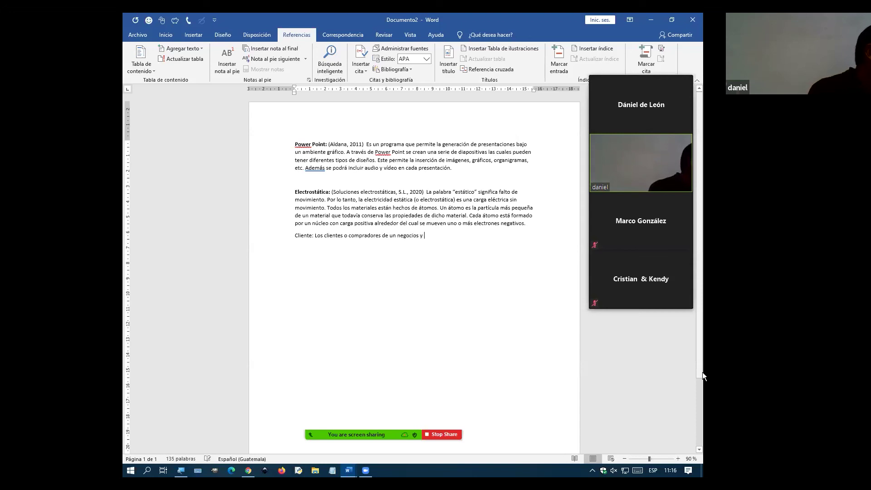
pyautogui.write('el poder de com')
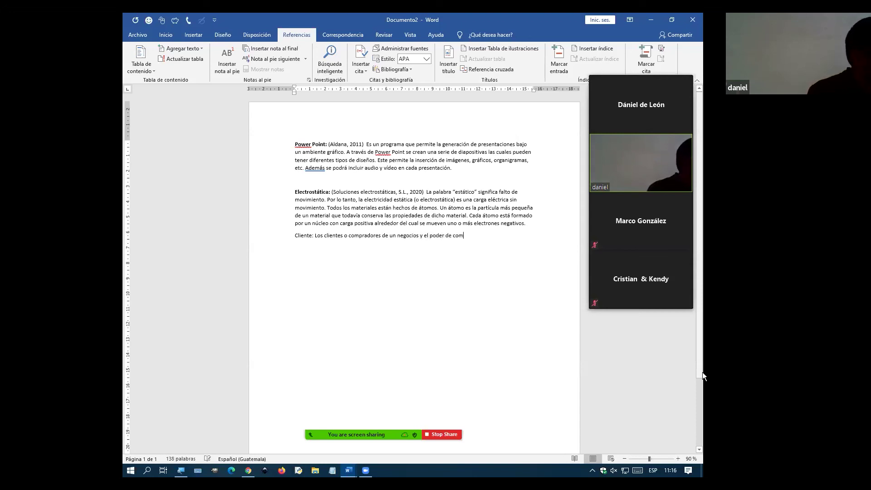
pyautogui.write('ra que pos')
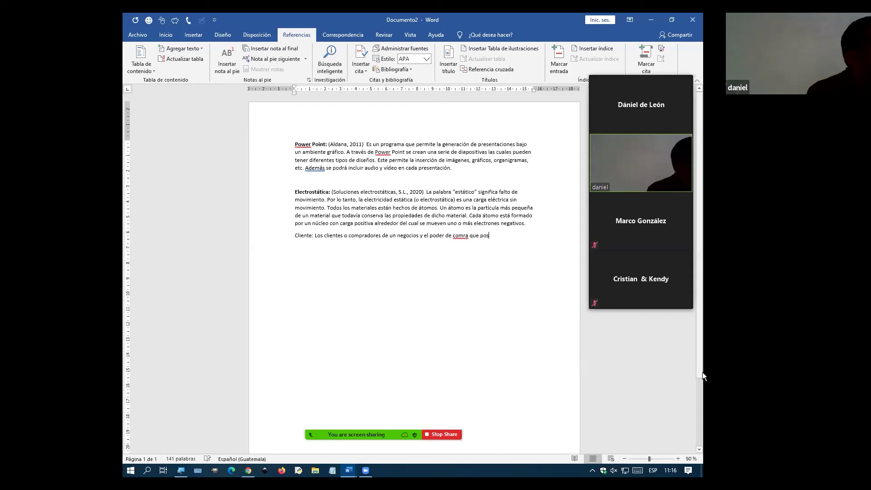
pyautogui.write('een')
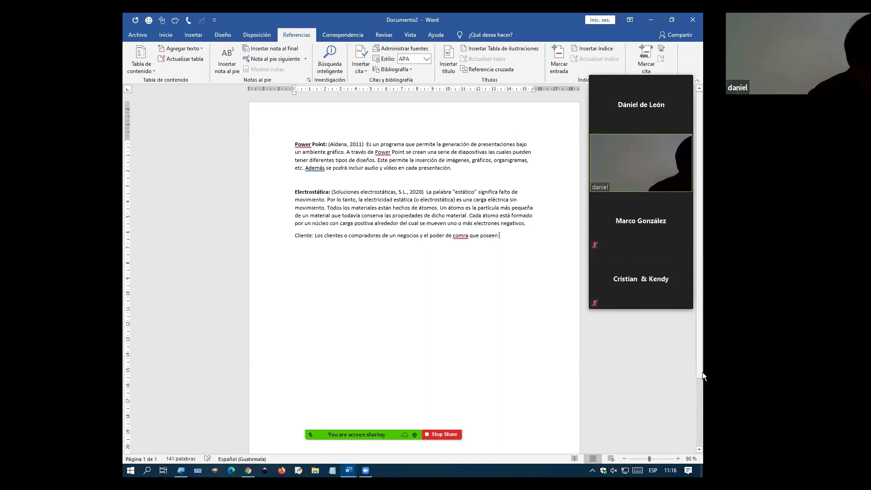
# - Continue the Cliente definition with "consituyen, entre si, seg(un Poter una Fuerza que modifia la estructura competitiva..."
pyautogui.write(' consi')
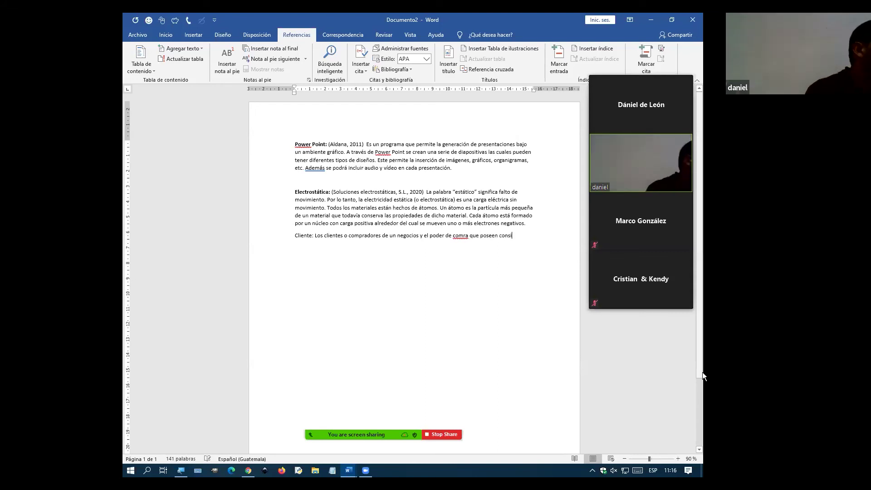
pyautogui.write('tuye')
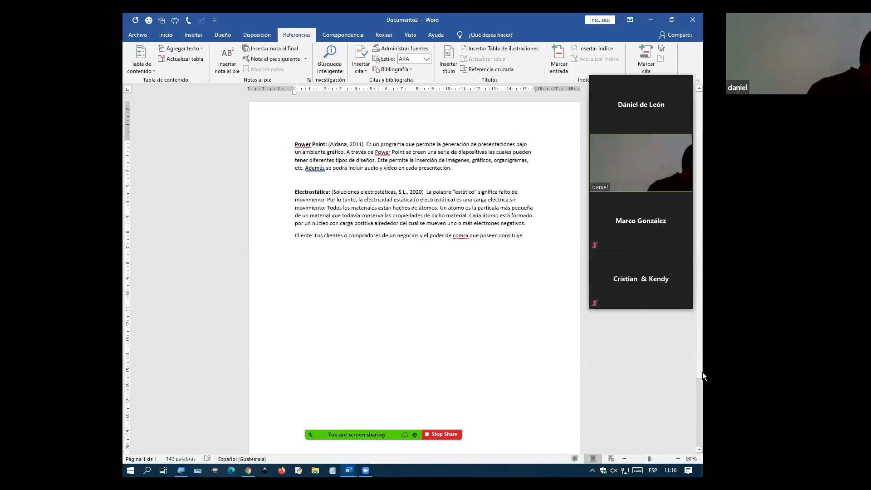
pyautogui.write(' n, entre si,')
pyautogui.write(' seg(un Po')
pyautogui.write('ter una F')
pyautogui.write('uerza ')
pyautogui.write('que')
pyautogui.write(' mo')
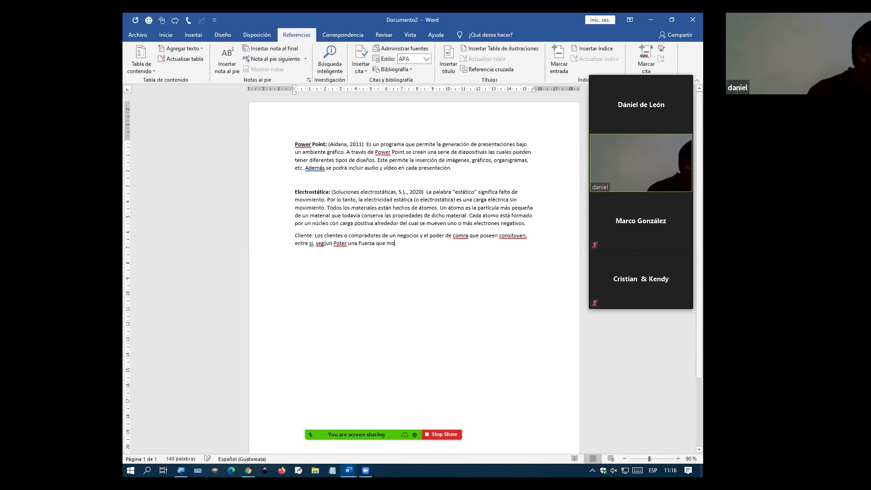
pyautogui.write('difia ')
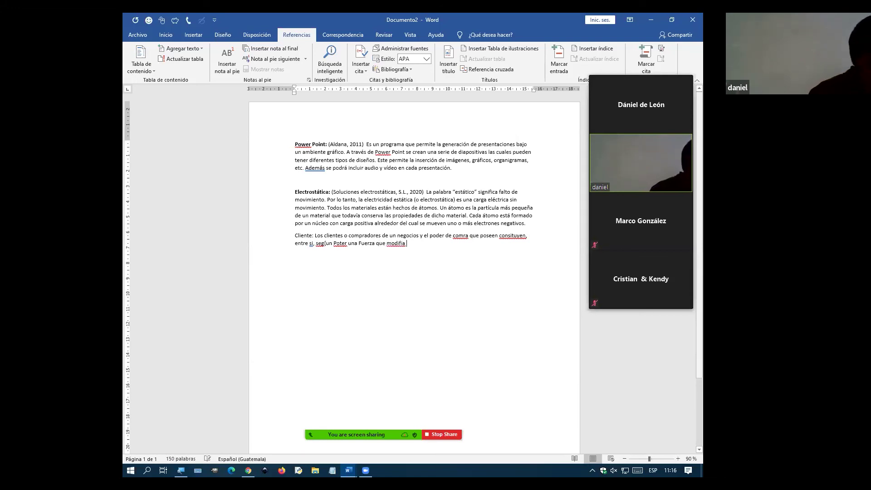
pyautogui.write('la estruc')
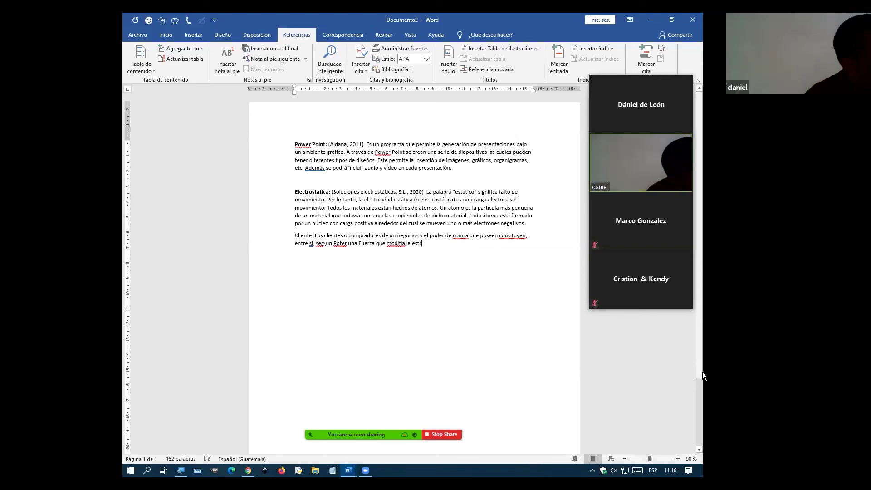
pyautogui.write('a c')
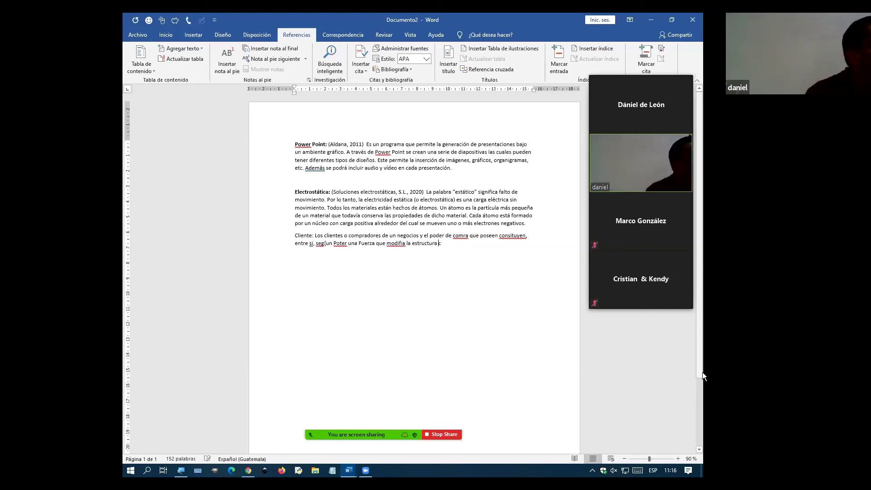
pyautogui.write('ompetitiva...')
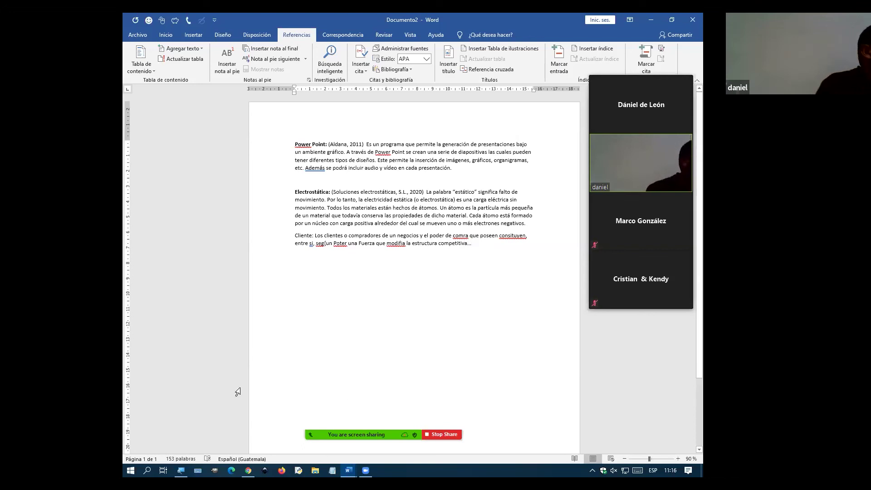
# - Correct "modifia" to "modifica" and "seg(un" to "según" in the second line of the Cliente definition
pyautogui.rightClick(389, 244)
pyautogui.press('Escape')
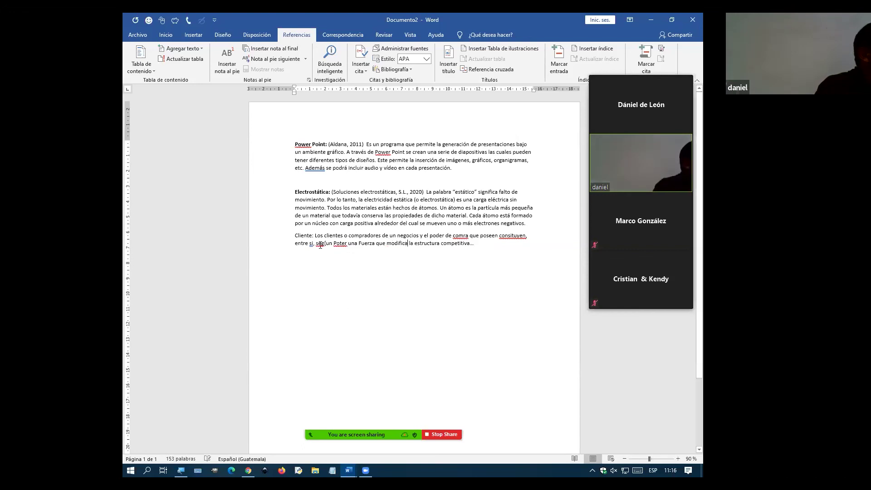
pyautogui.rightClick(320, 244)
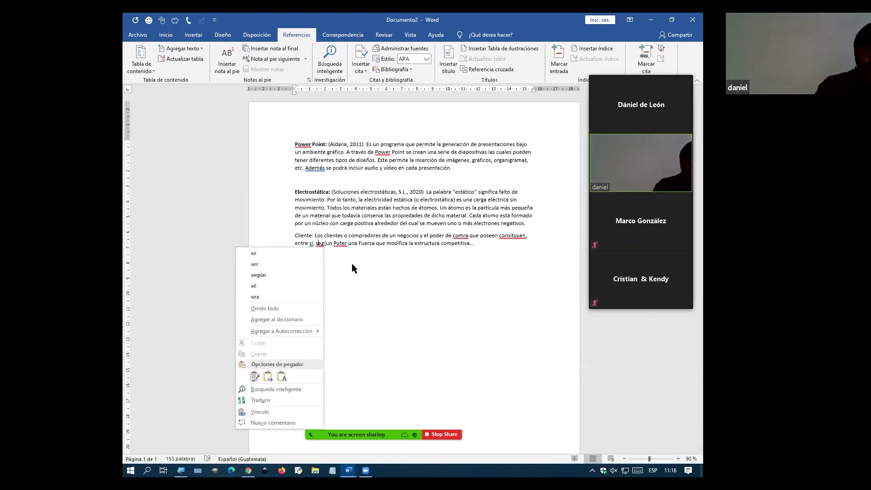
pyautogui.press('Escape')
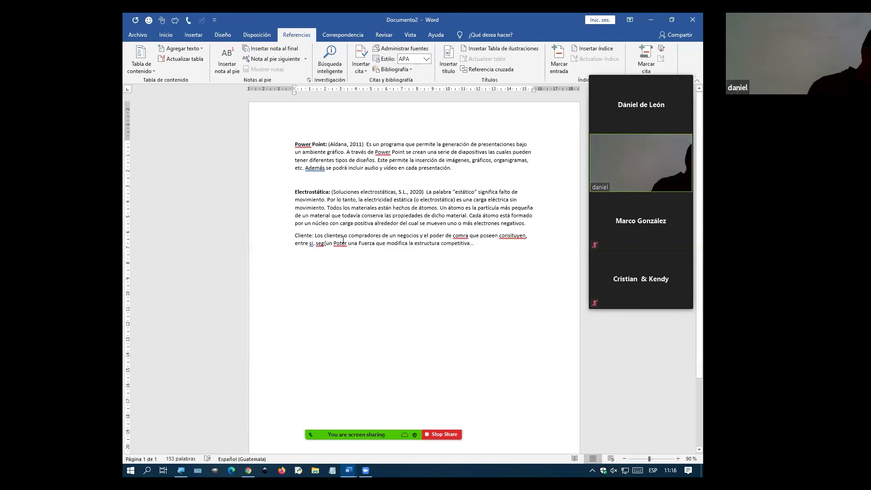
pyautogui.press('Delete')
pyautogui.press('Delete')
pyautogui.press('Delete')
pyautogui.write('h')
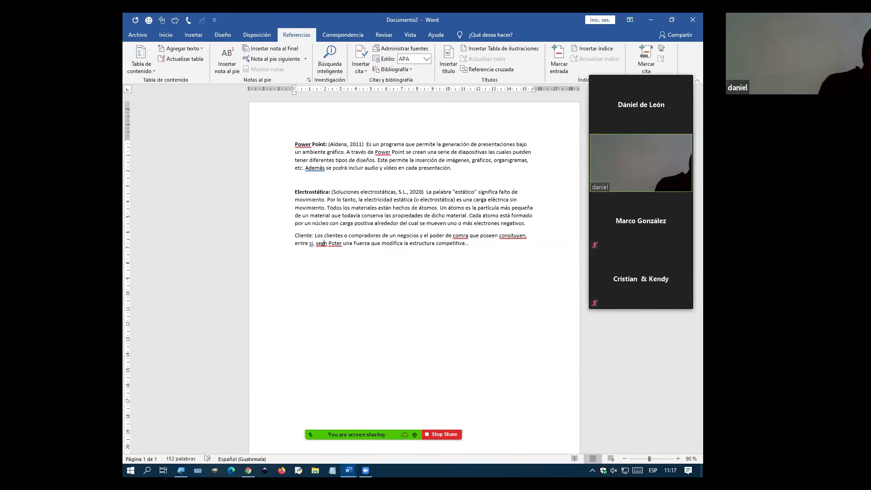
pyautogui.write('ún')
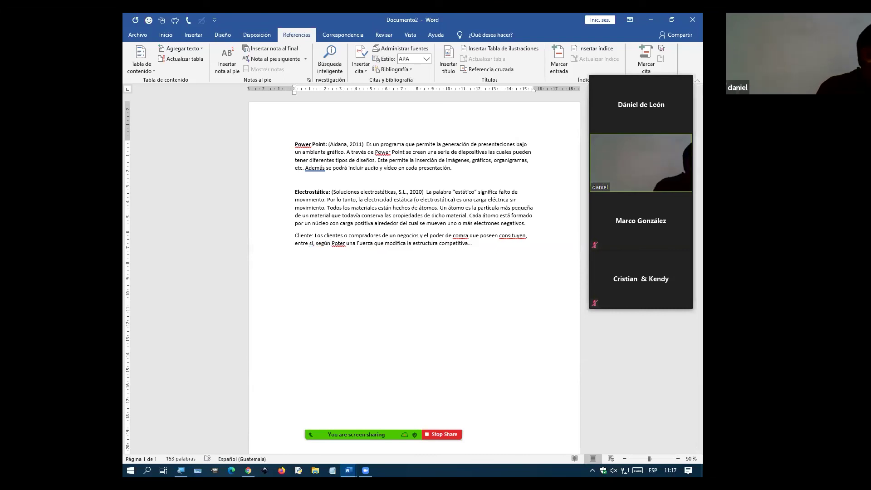
# - Correct "comra" to "compra" and "consituyen" to "constituyen" in the first line of the Cliente definition
pyautogui.write('p')
pyautogui.rightClick(521, 235)
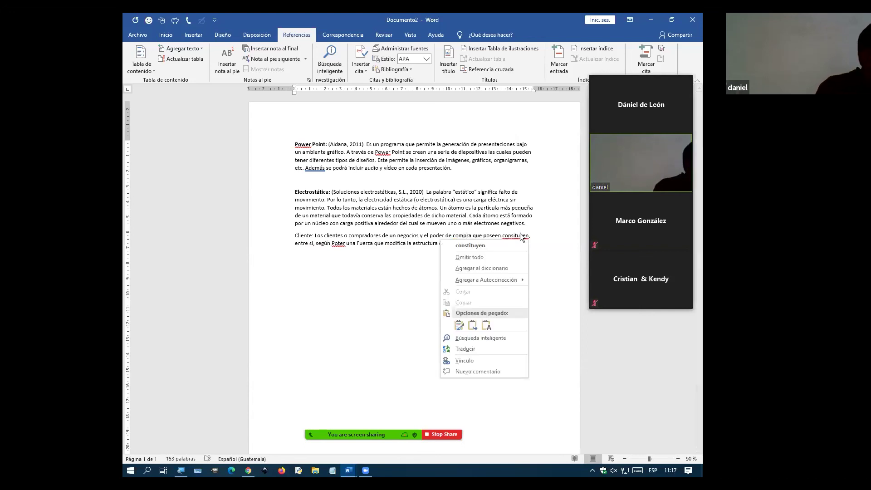
pyautogui.click(508, 246)
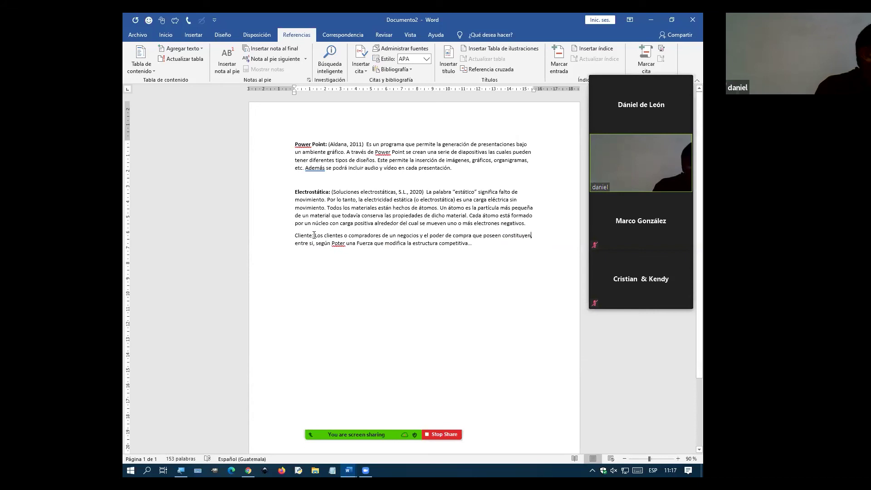
# - Make the word "Cliente" bold at the start of the new definition and deselect it
pyautogui.moveTo(299, 232)
pyautogui.mouseDown()
pyautogui.moveTo(317, 225)
pyautogui.moveTo(531, 236)
pyautogui.moveTo(312, 236)
pyautogui.mouseUp()
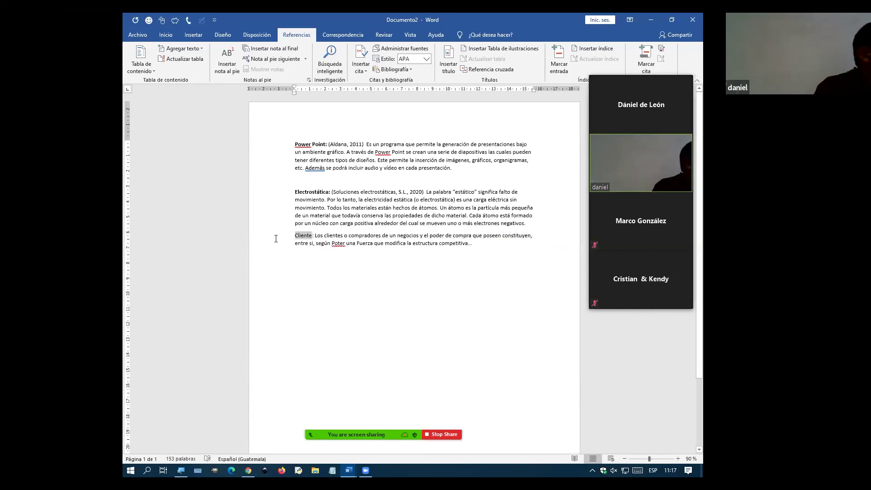
pyautogui.click(163, 35)
pyautogui.click(210, 67)
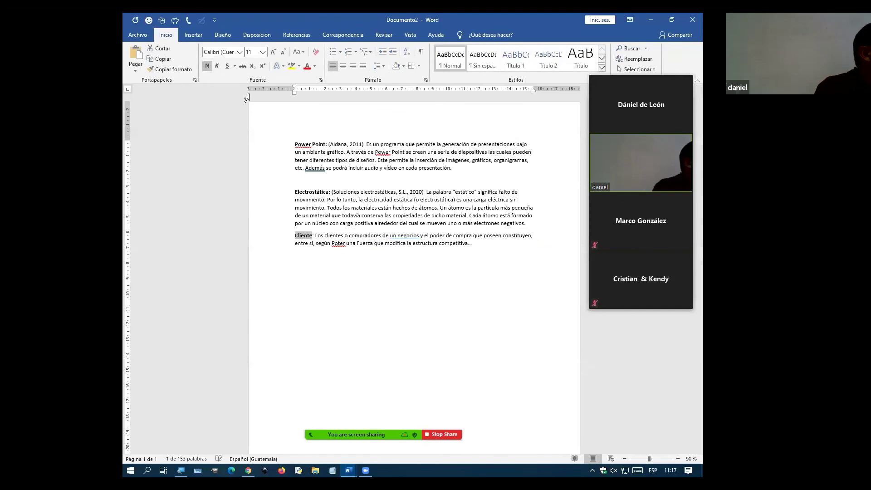
pyautogui.click(422, 243)
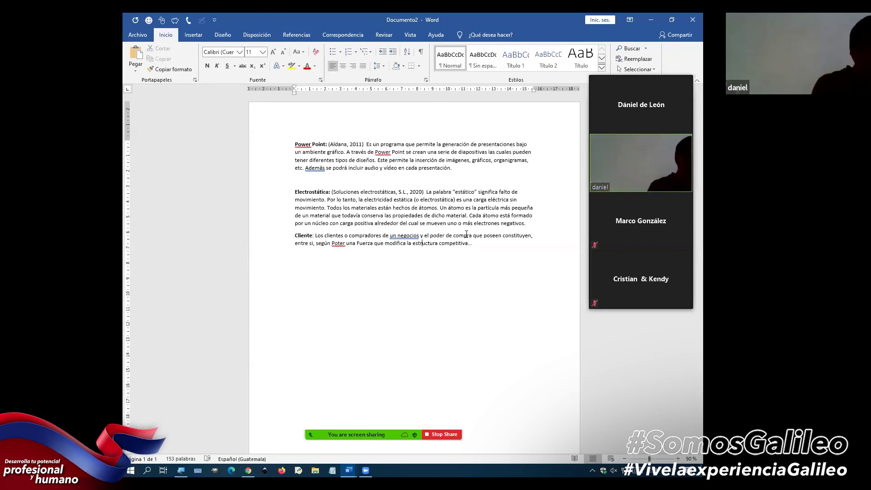
# - Add a space after "Cliente:" and start creating a new source for a citation at that point
pyautogui.click(314, 235)
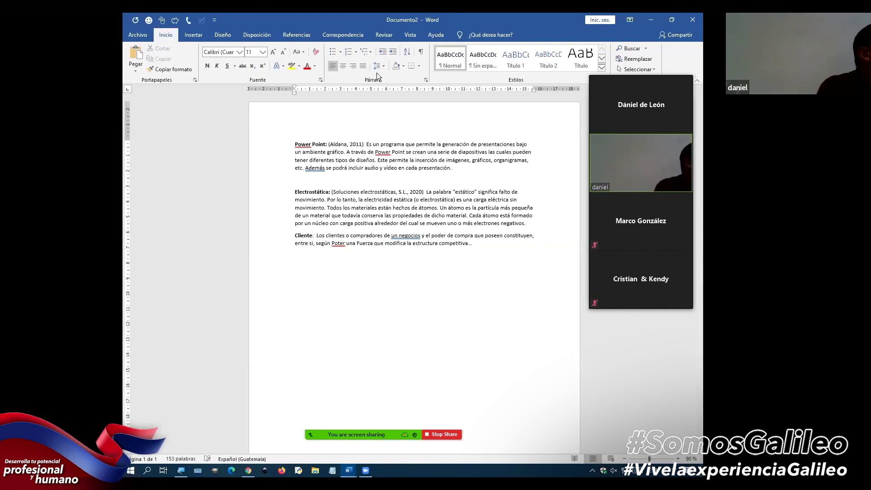
pyautogui.click(286, 35)
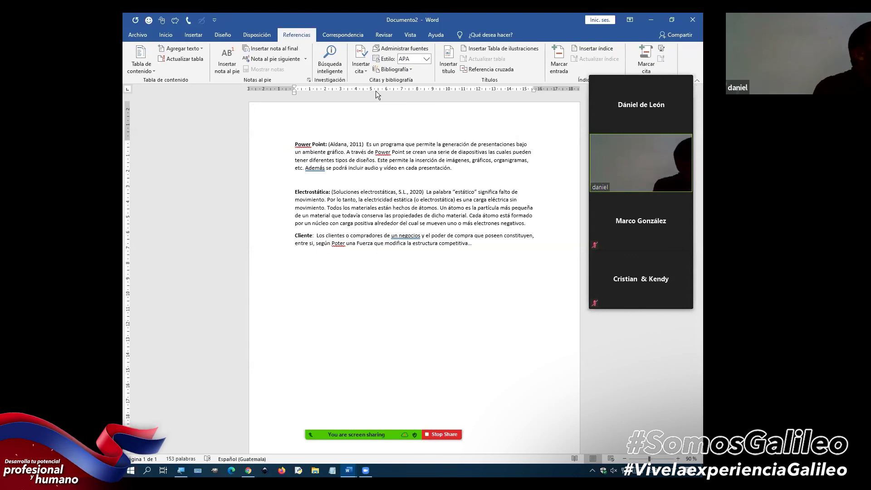
pyautogui.click(365, 72)
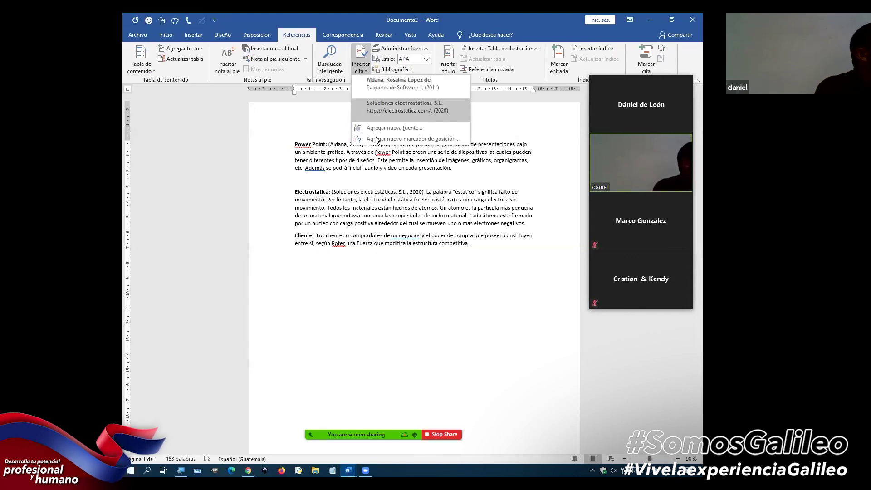
pyautogui.click(386, 129)
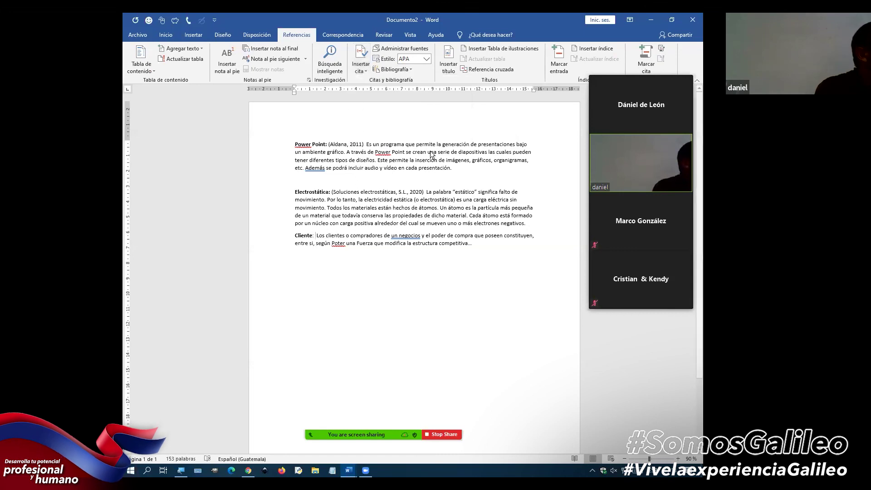
pyautogui.click(337, 135)
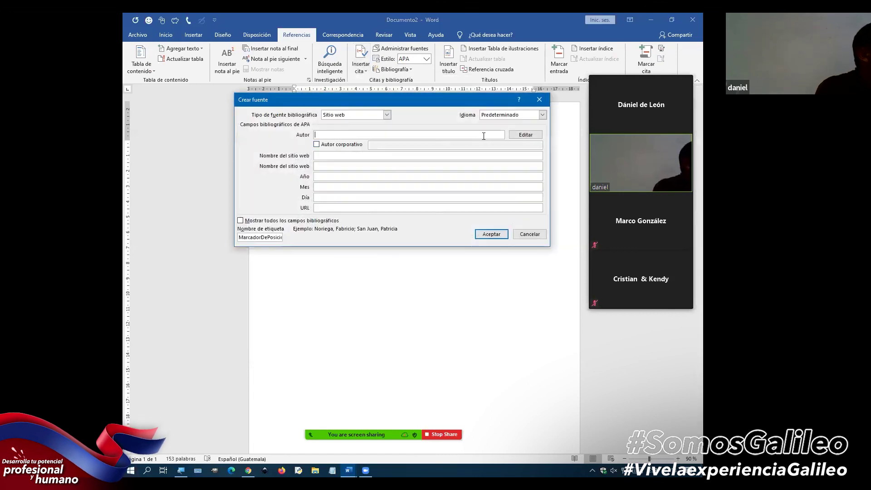
# - Add the first author's surnames and given name to the author list of the new source
pyautogui.click(517, 135)
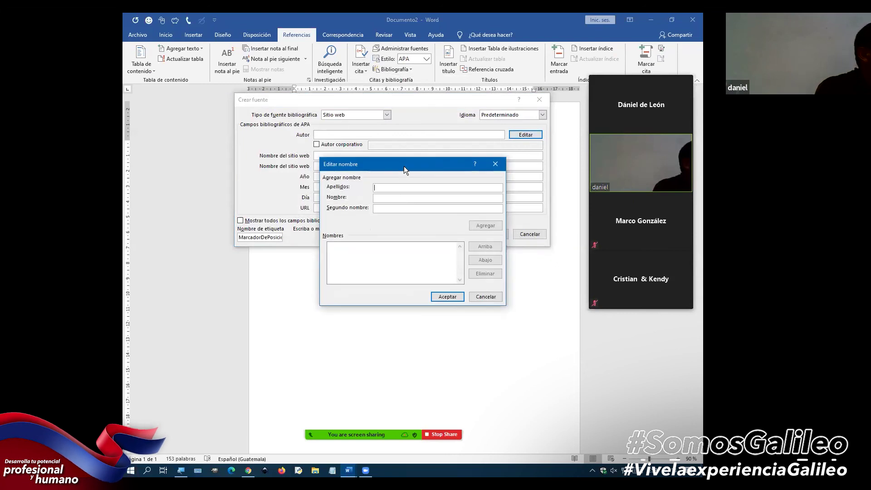
pyautogui.moveTo(403, 166); pyautogui.dragTo(418, 169)
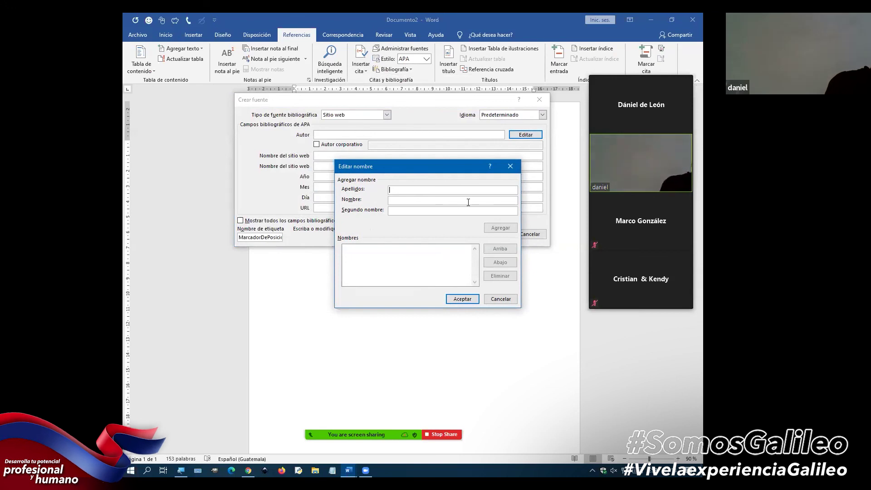
pyautogui.write('Cohen Karen')
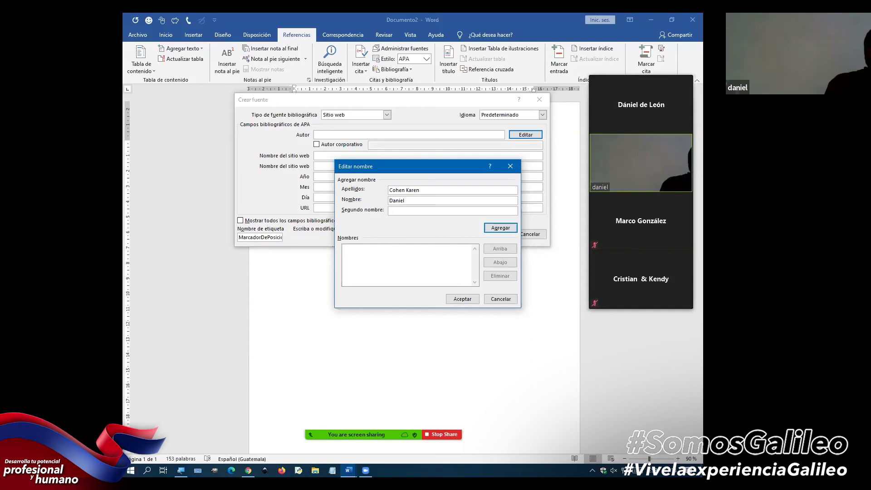
pyautogui.press('Tab')
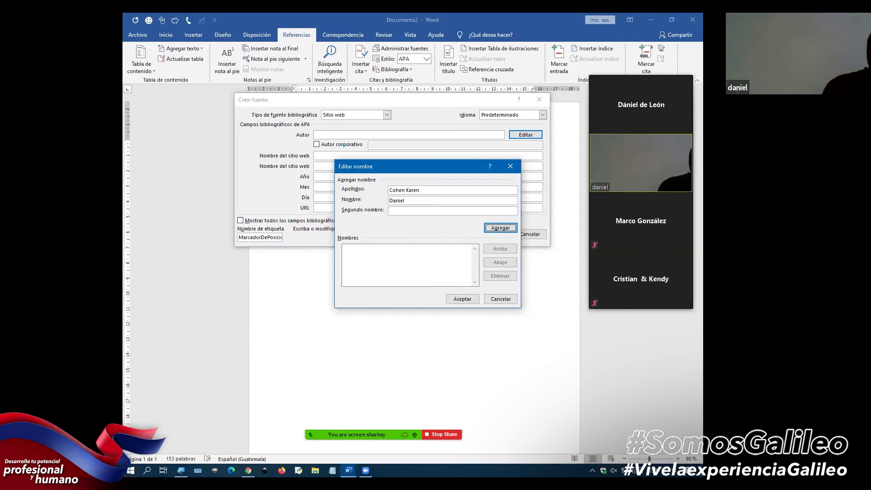
pyautogui.click(494, 226)
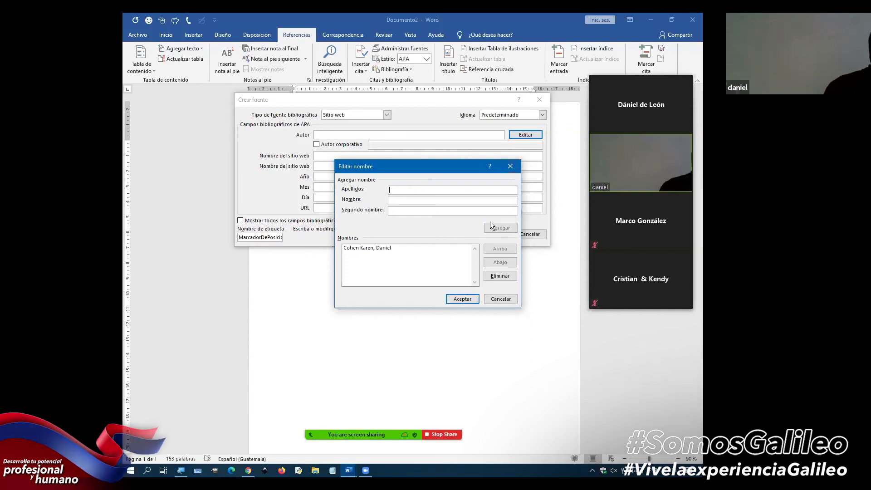
# - Add the second author's surnames and given name to the author list and accept both authors for the source
pyautogui.click(387, 248)
pyautogui.click(448, 192)
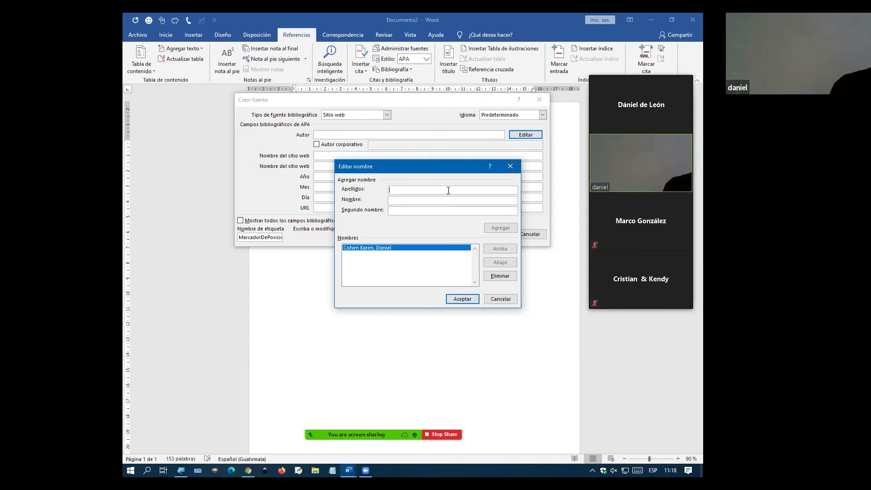
pyautogui.write('Asín Lares')
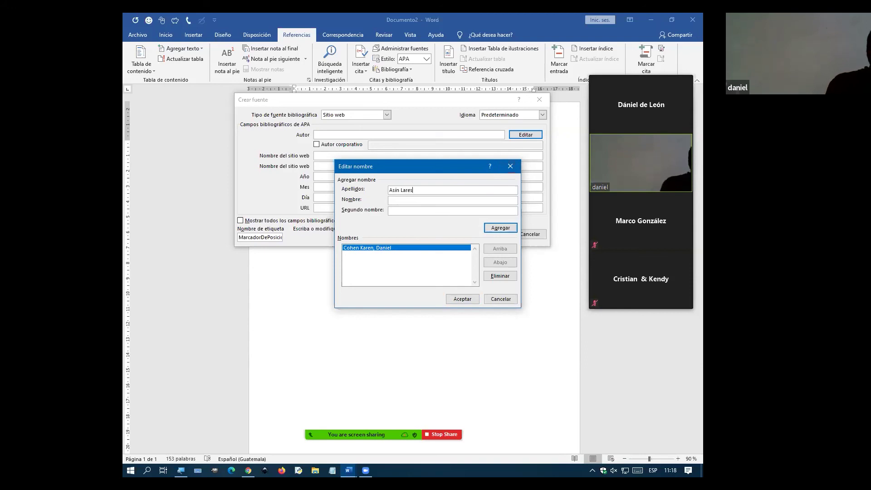
pyautogui.write('Enrique')
pyautogui.click(499, 231)
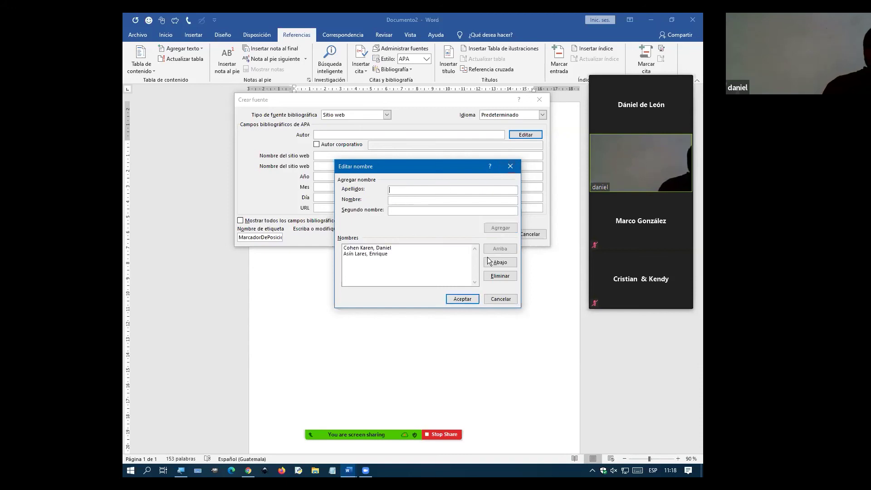
pyautogui.click(461, 301)
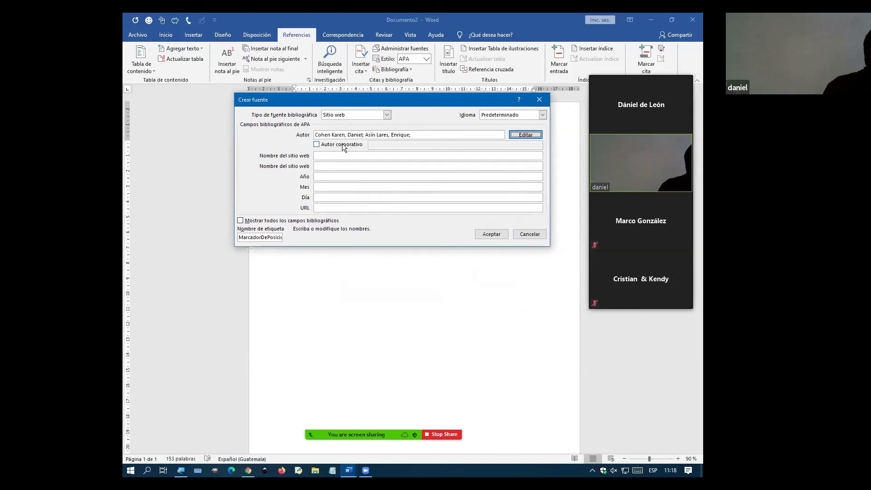
# - Set the bibliographic source type of the new source to Libro
pyautogui.click(361, 157)
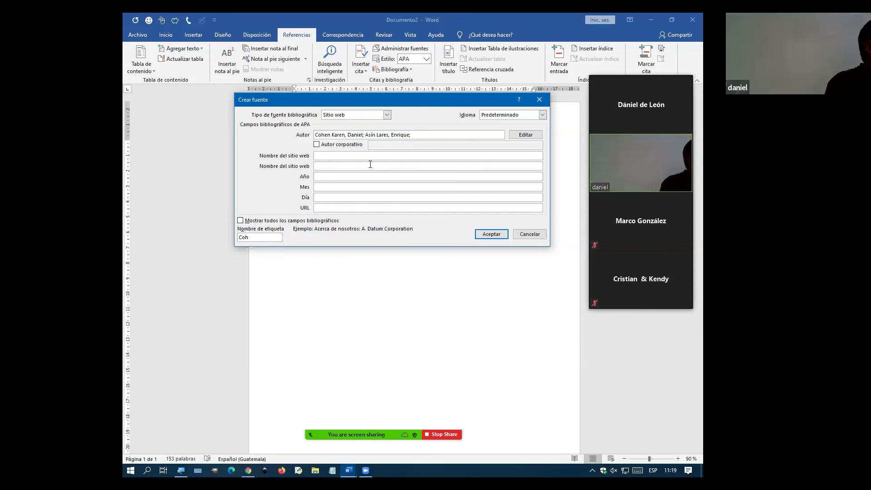
pyautogui.click(376, 115)
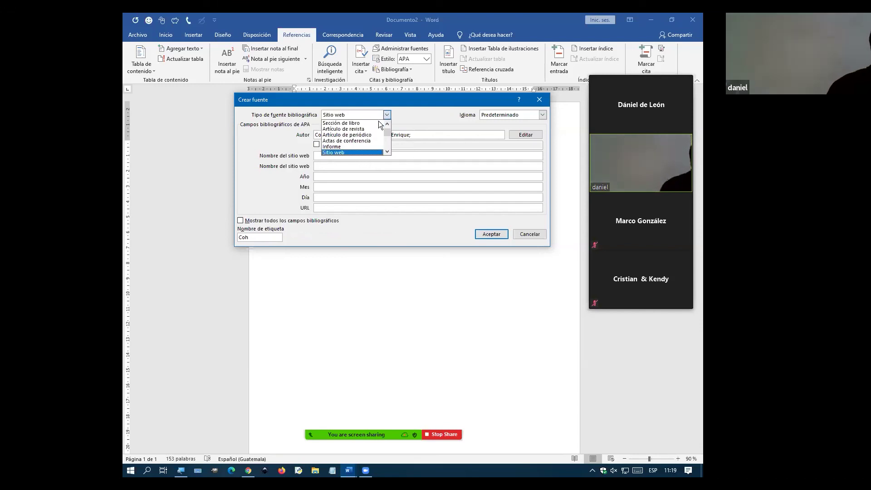
pyautogui.click(363, 122)
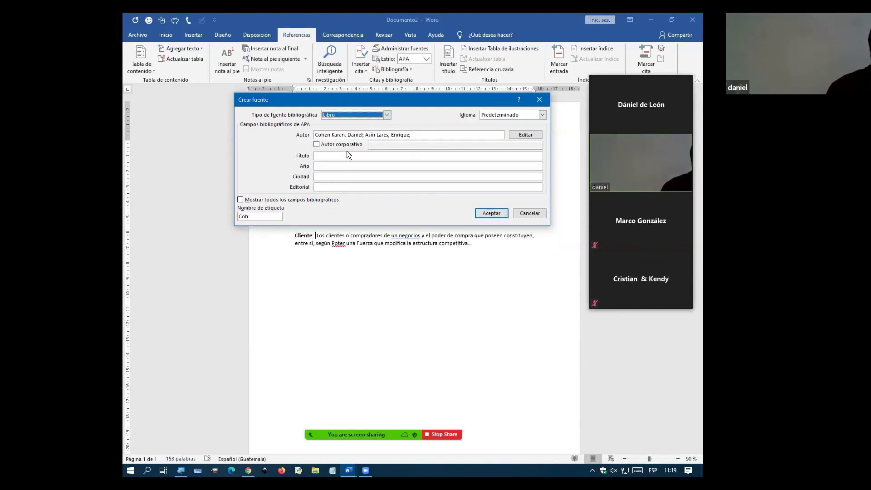
pyautogui.click(321, 156)
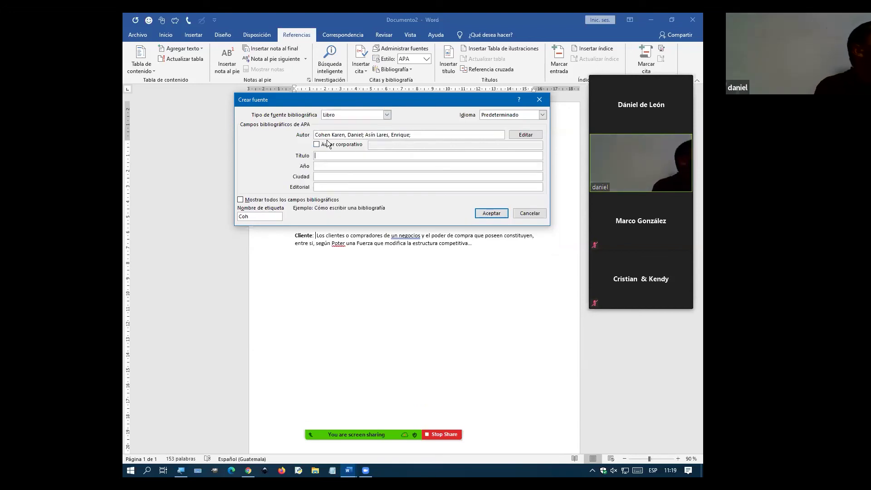
pyautogui.click(342, 117)
pyautogui.click(342, 117)
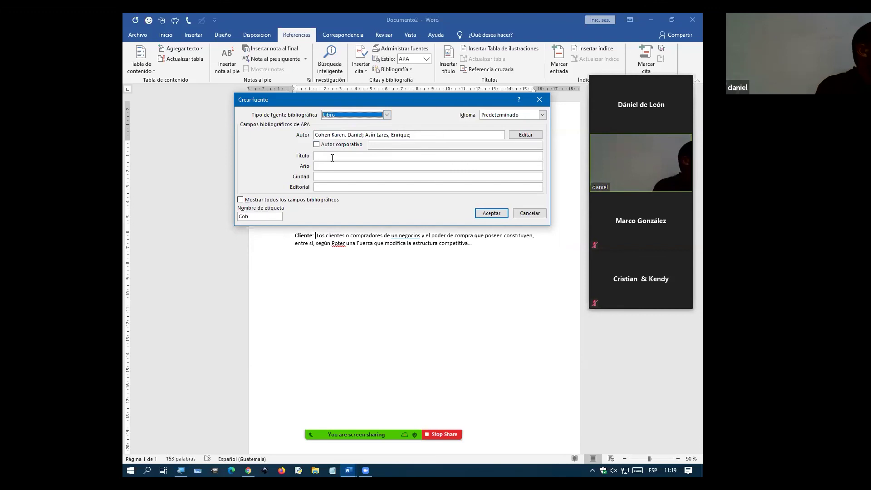
# - Enter "Sistemas de Información para Negocios" as the title of the book source
pyautogui.click(354, 157)
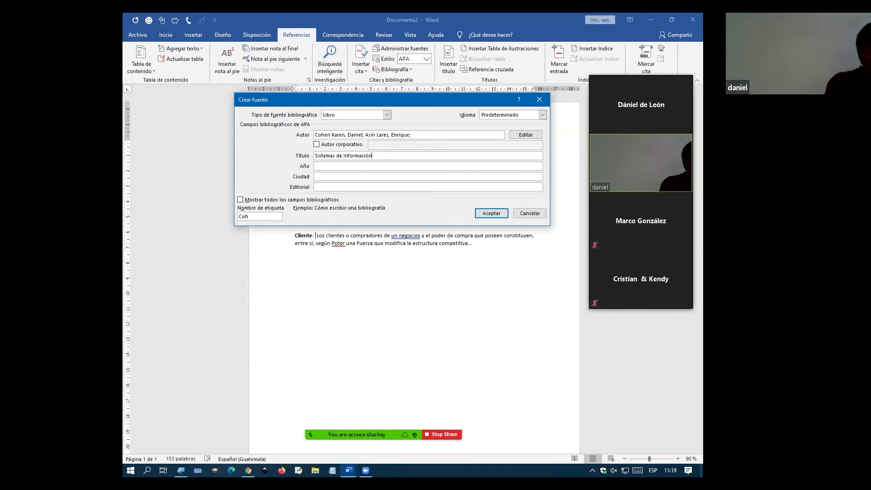
pyautogui.press('BackSpace')
pyautogui.press('BackSpace')
pyautogui.press('BackSpace')
pyautogui.write('ara New')
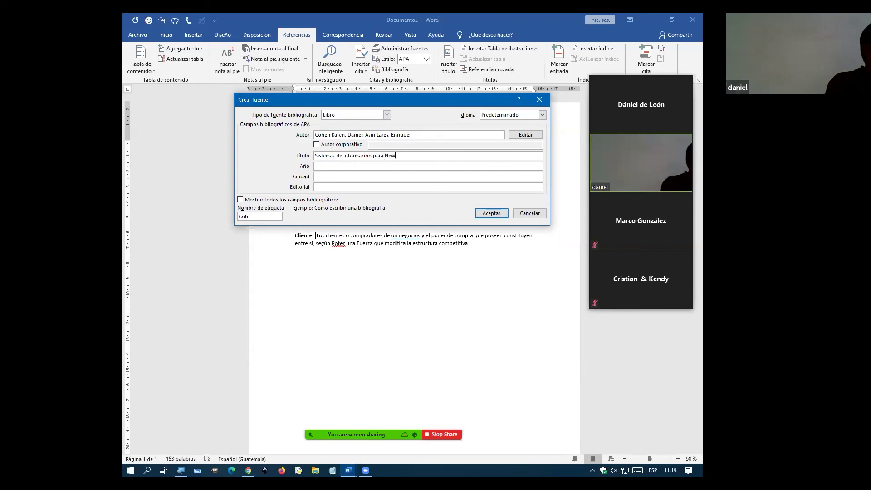
pyautogui.press('BackSpace')
pyautogui.write('gocios')
# - Set the book's year to 2005, city to México and publisher to "MCGtaw-Hill Interametica", and save the source as the Cliente citation
pyautogui.click(334, 167)
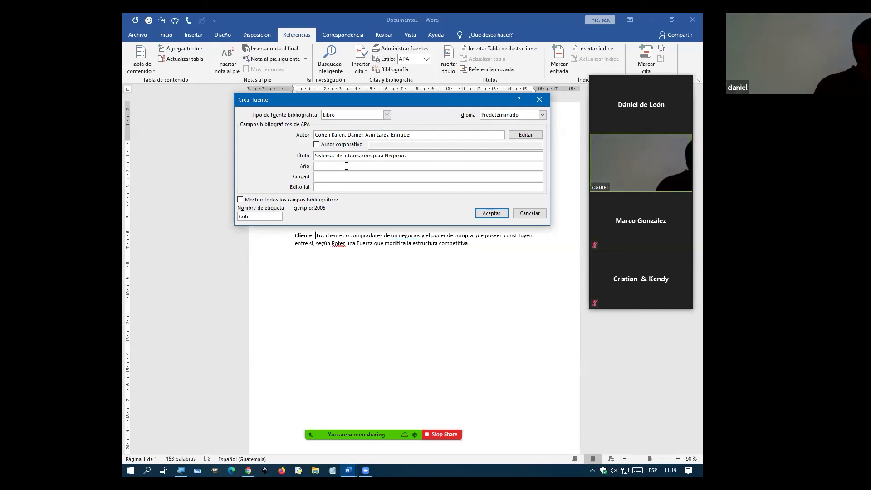
pyautogui.write('2005')
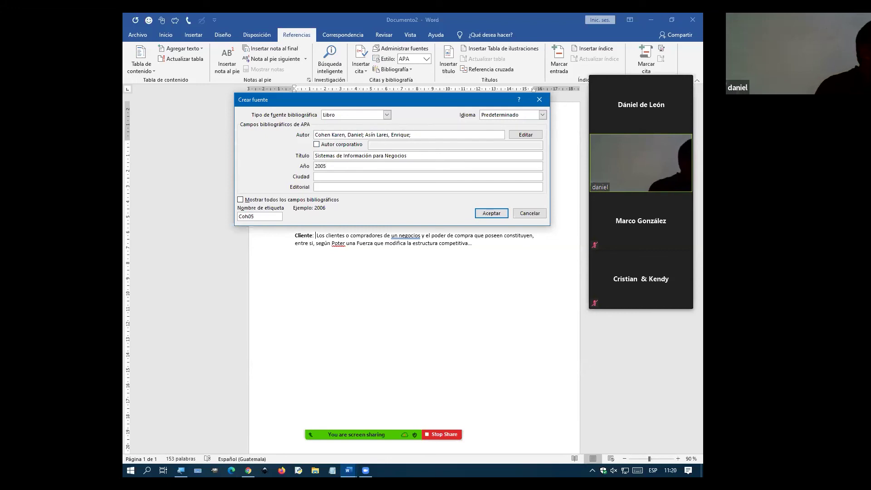
pyautogui.click(357, 176)
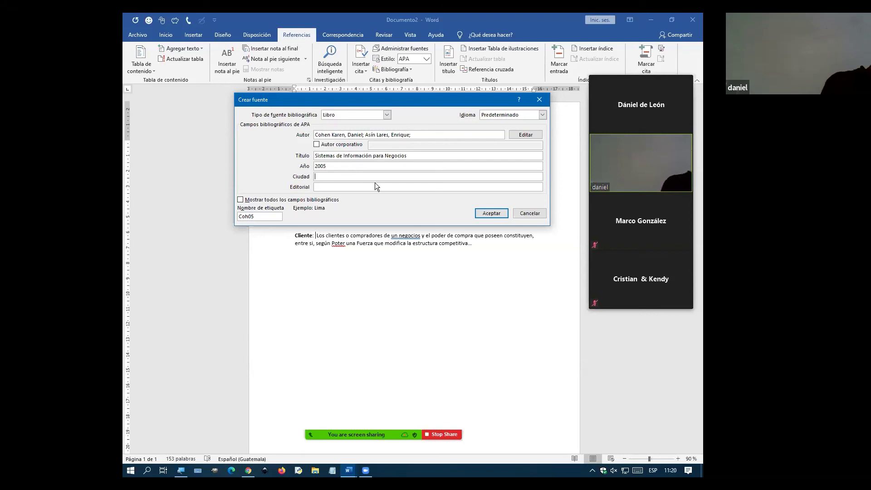
pyautogui.write('México')
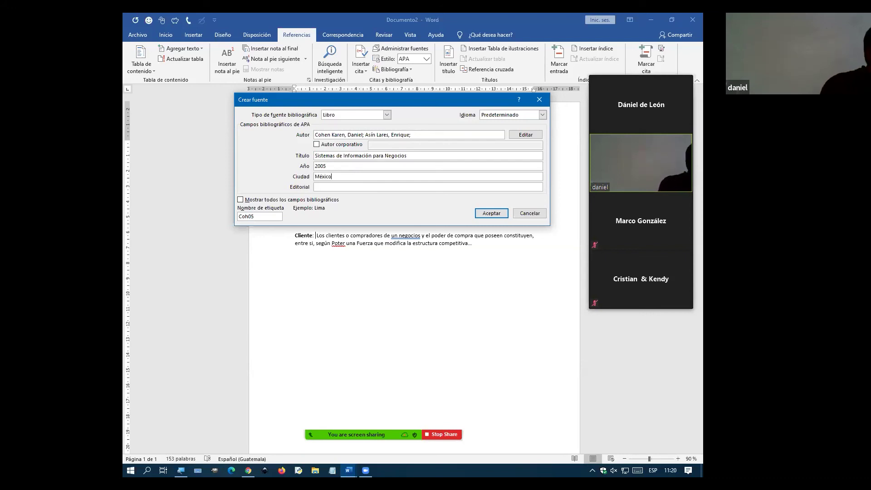
pyautogui.click(374, 184)
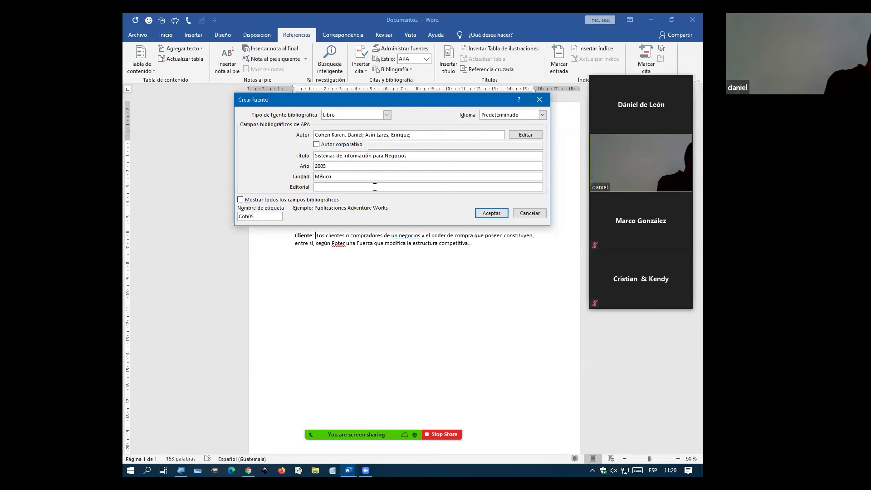
pyautogui.write('<')
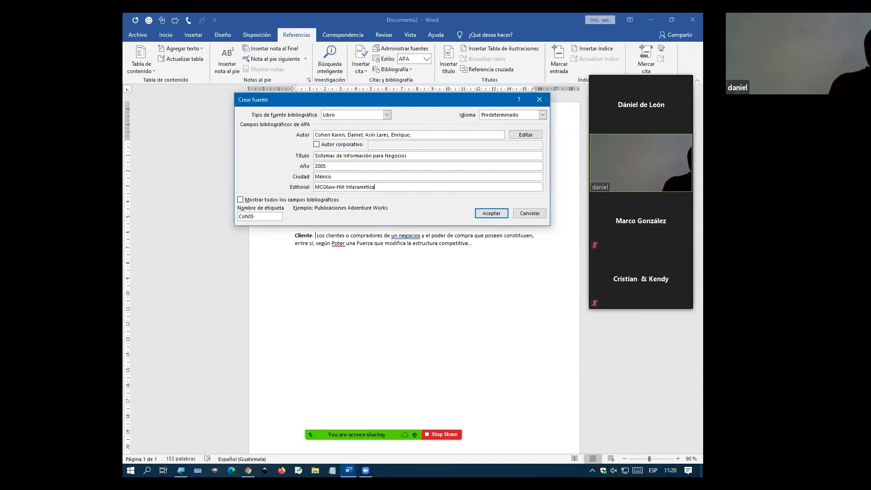
pyautogui.click(491, 213)
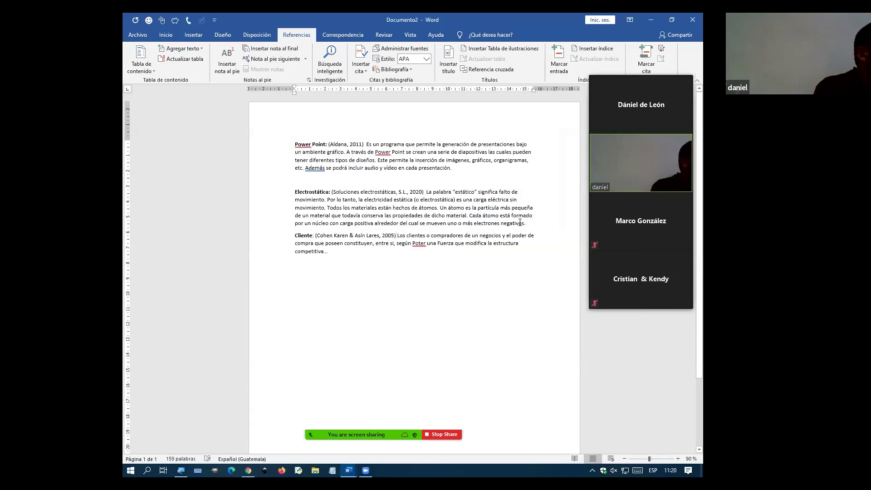
# - Justify the text of all three definitions and place the cursor on an empty line below the Cliente definition
pyautogui.moveTo(388, 256); pyautogui.dragTo(290, 138)
pyautogui.click(166, 35)
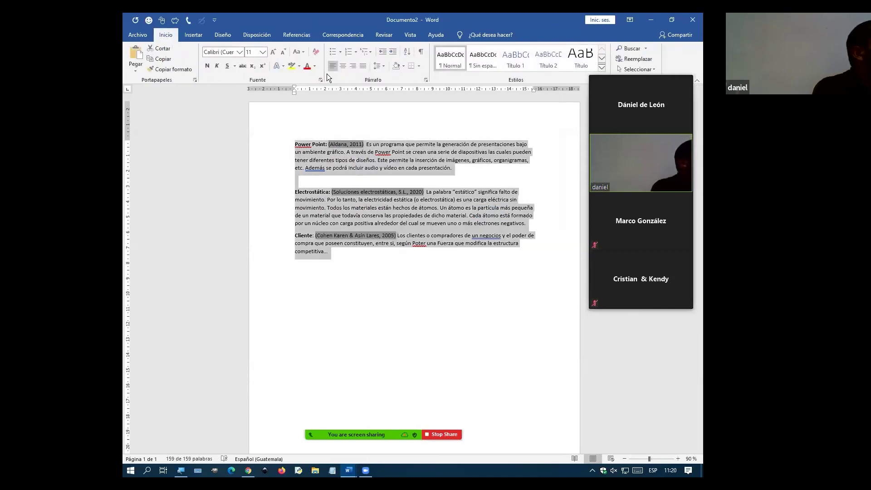
pyautogui.click(363, 66)
pyautogui.click(373, 286)
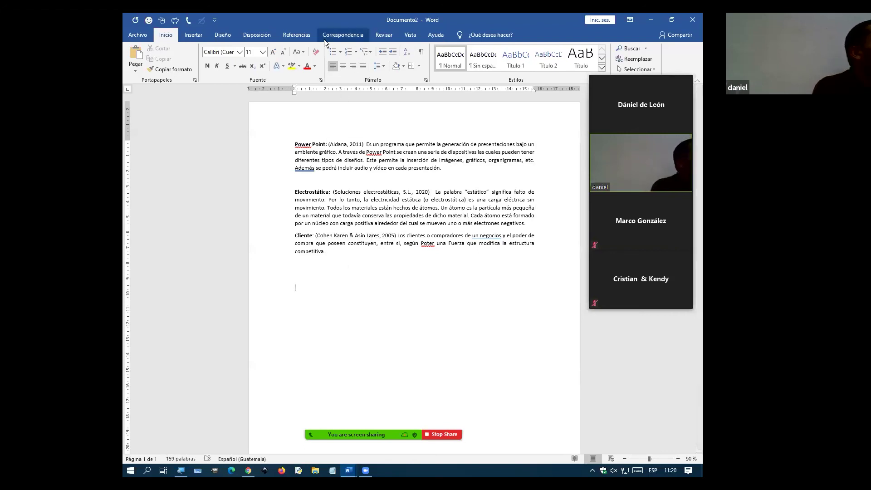
# - Insert the built-in Bibliografía below the three definitions
pyautogui.click(302, 35)
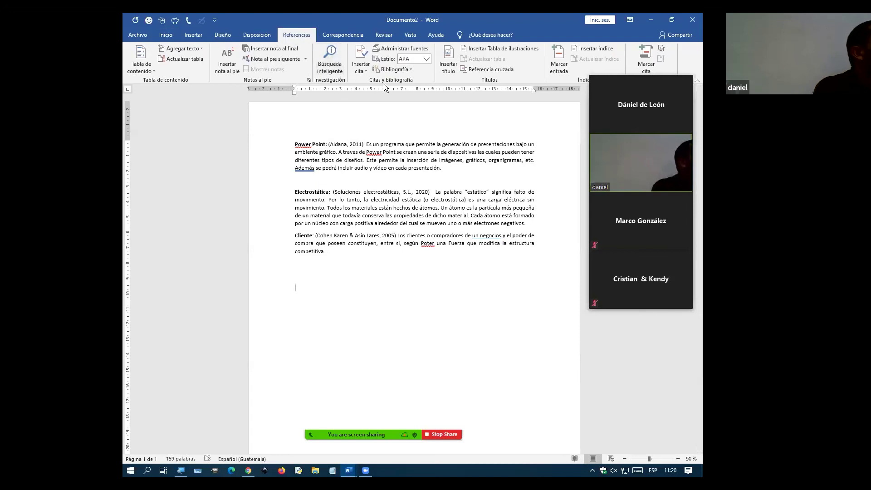
pyautogui.click(411, 70)
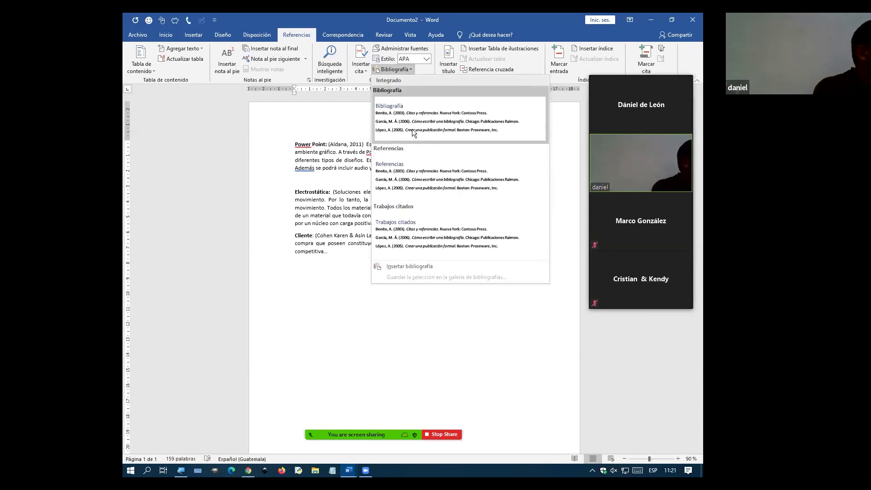
pyautogui.click(448, 118)
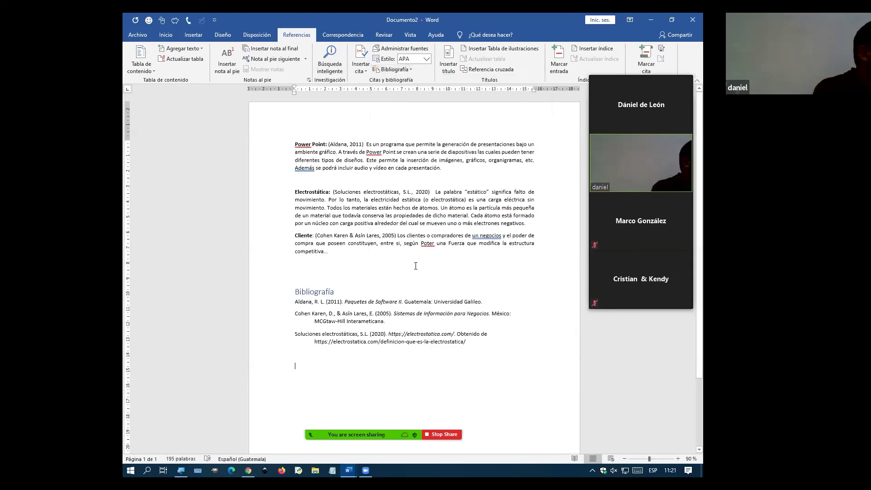
pyautogui.click(400, 302)
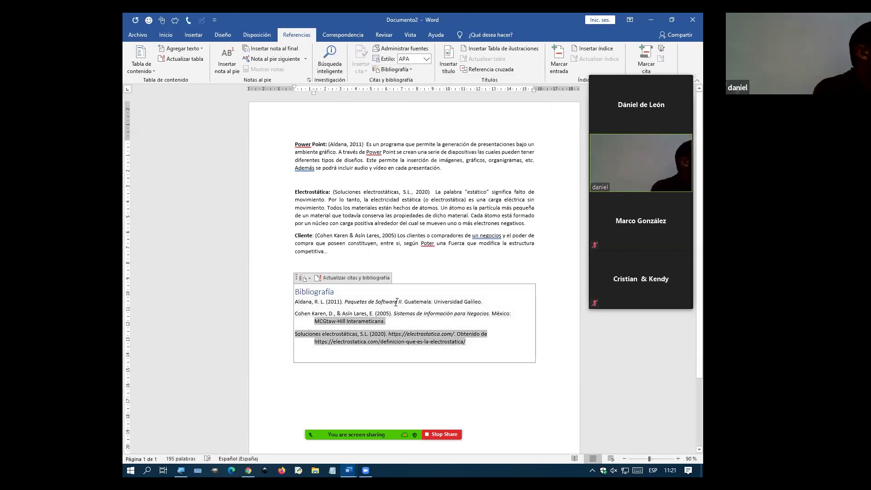
pyautogui.moveTo(381, 309); pyautogui.dragTo(382, 303)
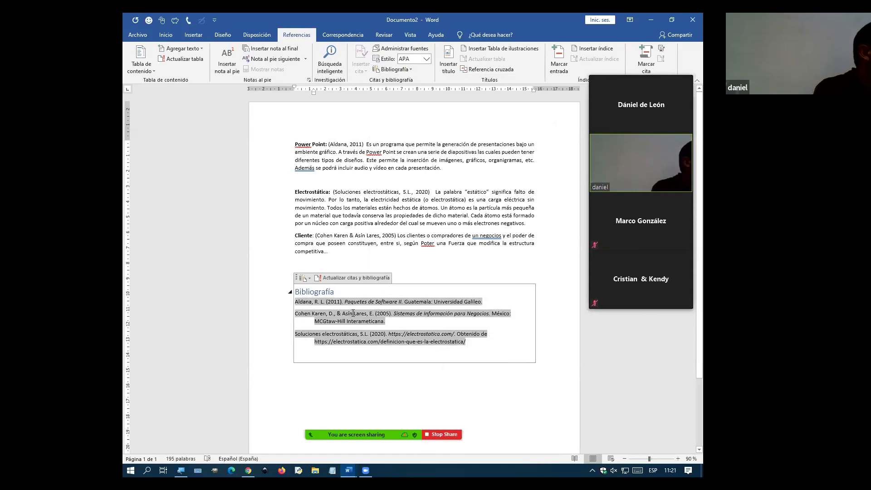
pyautogui.press('Left')
pyautogui.click(398, 260)
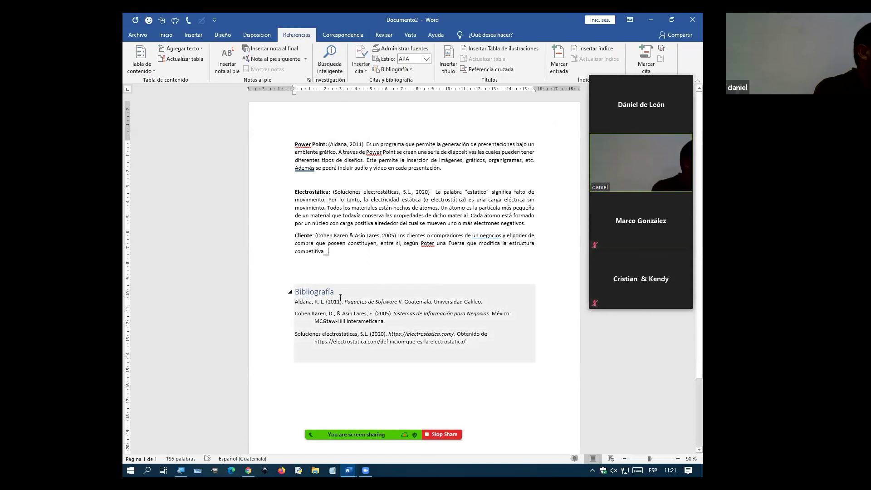
# - Extend the heading of the bibliography to read "Bibliografía /e-grafía" and leave the bibliography block
pyautogui.click(338, 294)
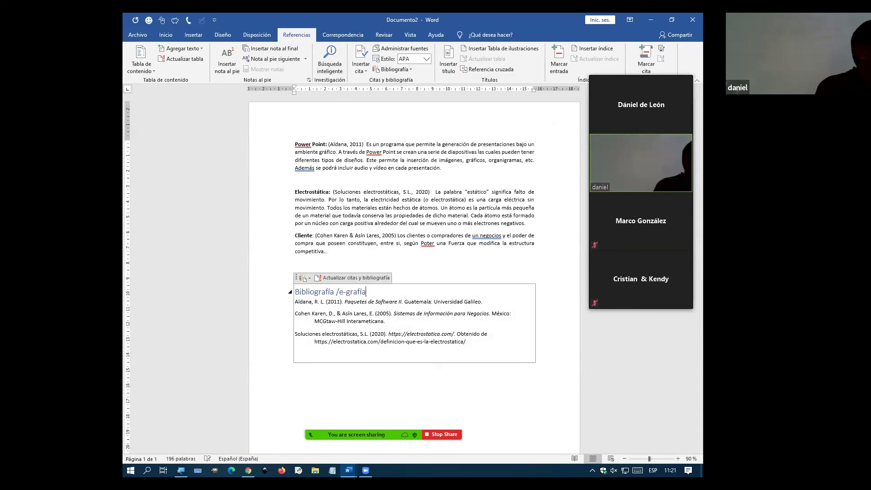
pyautogui.click(388, 258)
pyautogui.moveTo(329, 252); pyautogui.dragTo(328, 243)
pyautogui.moveTo(280, 192); pyautogui.dragTo(295, 144)
pyautogui.click(381, 255)
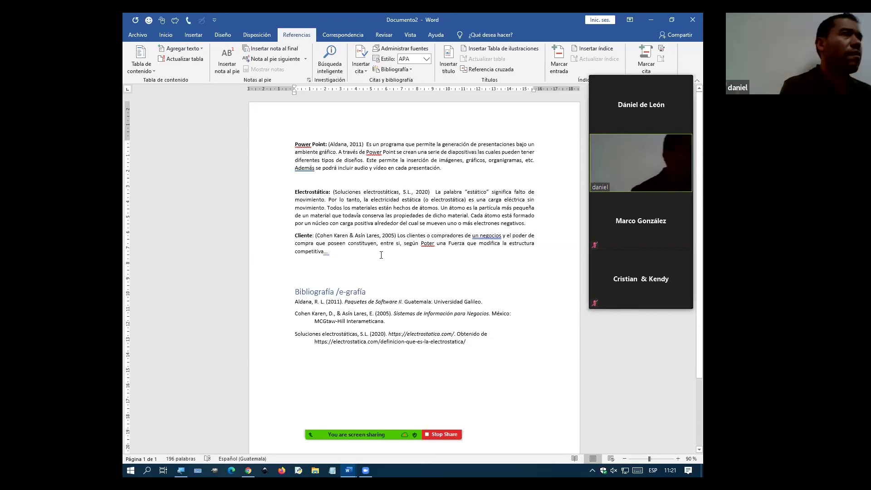
# - Minimize the open documents to show the desktop, and open the Zoom meeting's new share selection and dismiss it
pyautogui.click(650, 20)
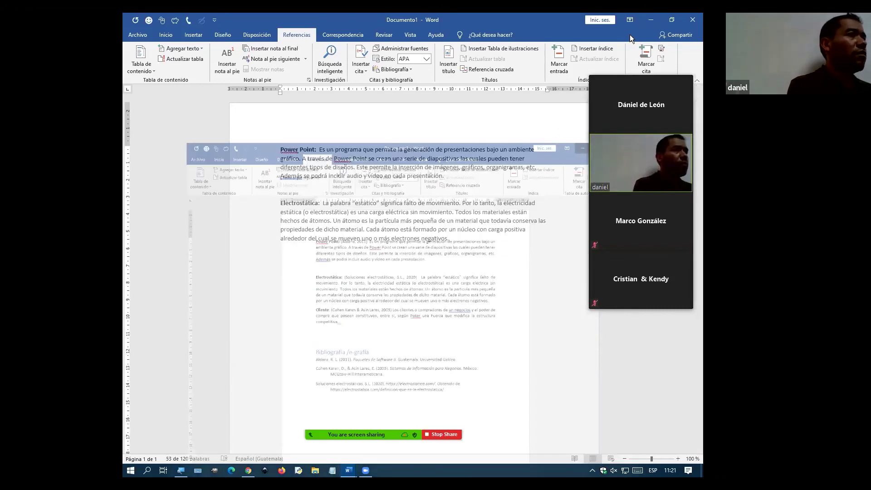
pyautogui.press('super+d')
pyautogui.moveTo(420, 399)
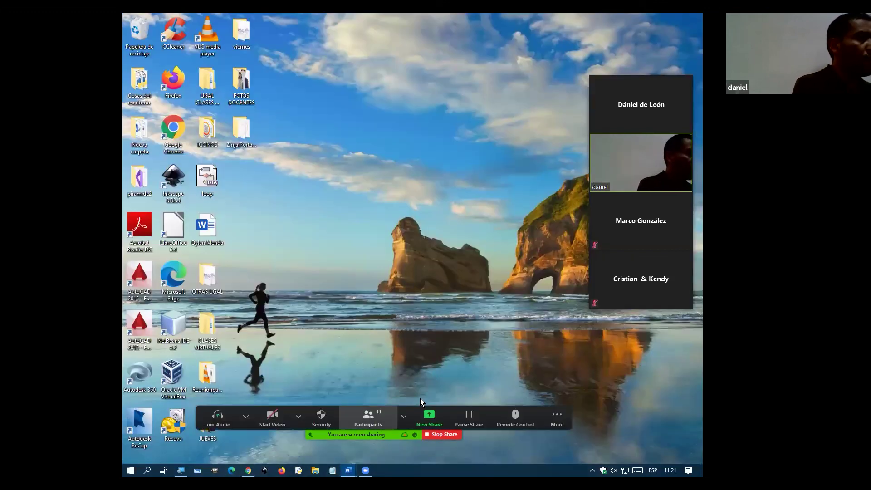
pyautogui.click(429, 415)
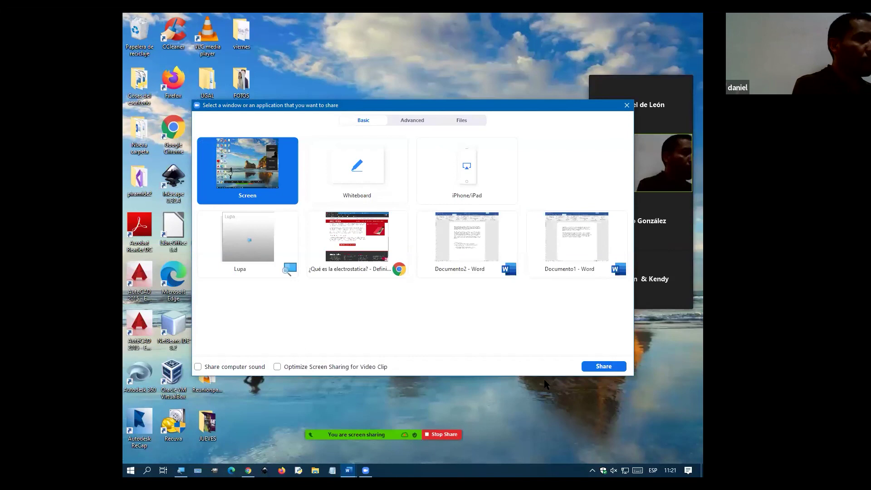
pyautogui.press('Escape')
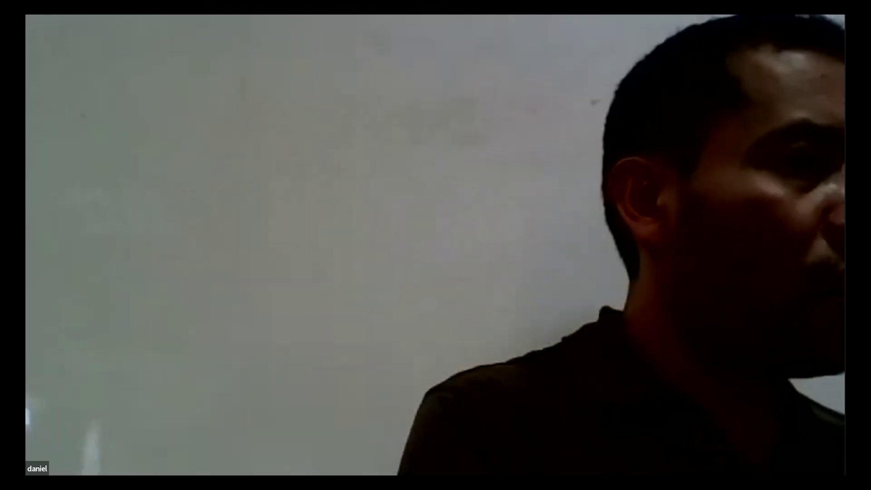